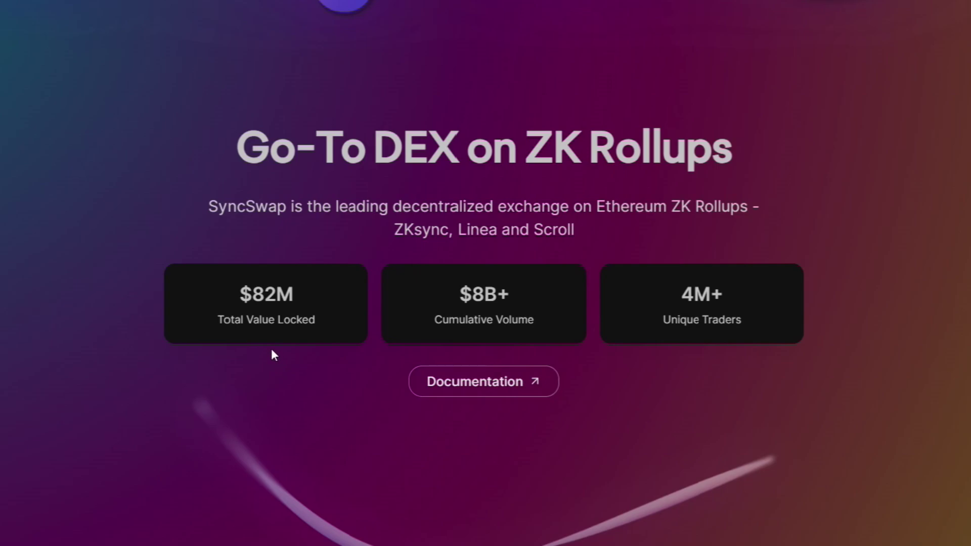
- Scroll down through the SyncSwap landing page
{"action": "scroll", "coordinate": [273, 352], "scroll_direction": "down", "scroll_amount": 3}
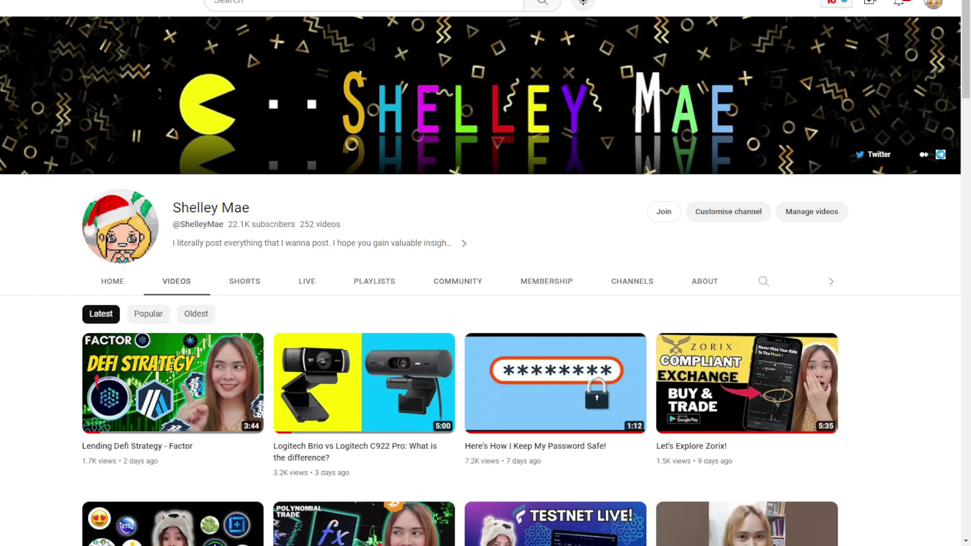
{"action": "scroll", "coordinate": [481, 280], "scroll_direction": "down", "scroll_amount": 1}
{"action": "scroll", "coordinate": [486, 281], "scroll_direction": "down", "scroll_amount": 3}
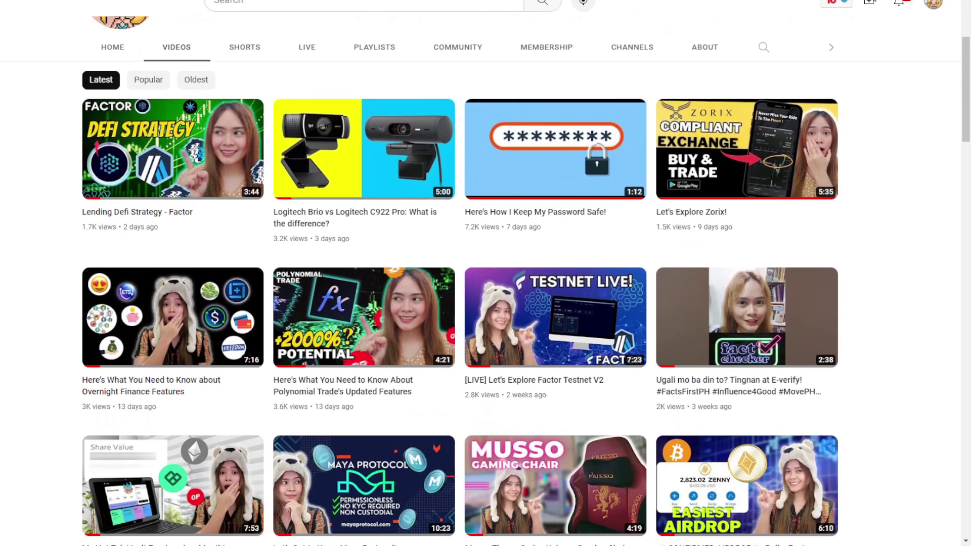
{"action": "scroll", "coordinate": [486, 280], "scroll_direction": "down", "scroll_amount": 1}
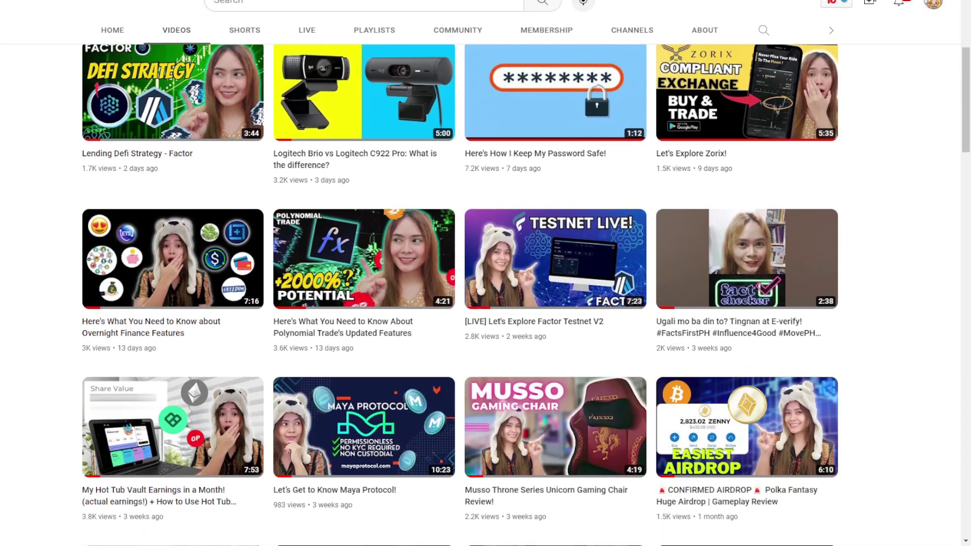
{"action": "scroll", "coordinate": [485, 281], "scroll_direction": "down", "scroll_amount": 1}
{"action": "scroll", "coordinate": [485, 281], "scroll_direction": "down", "scroll_amount": 1}
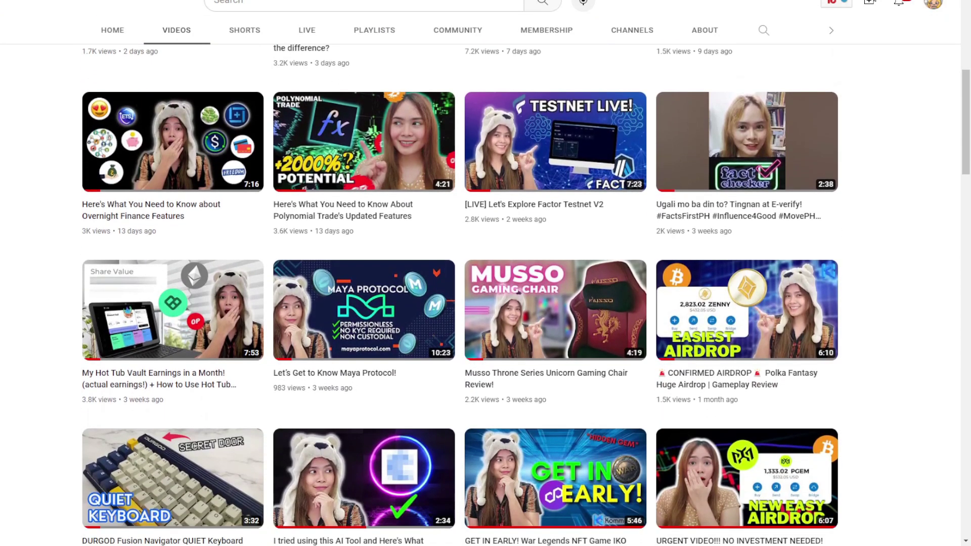
{"action": "scroll", "coordinate": [486, 281], "scroll_direction": "down", "scroll_amount": 1}
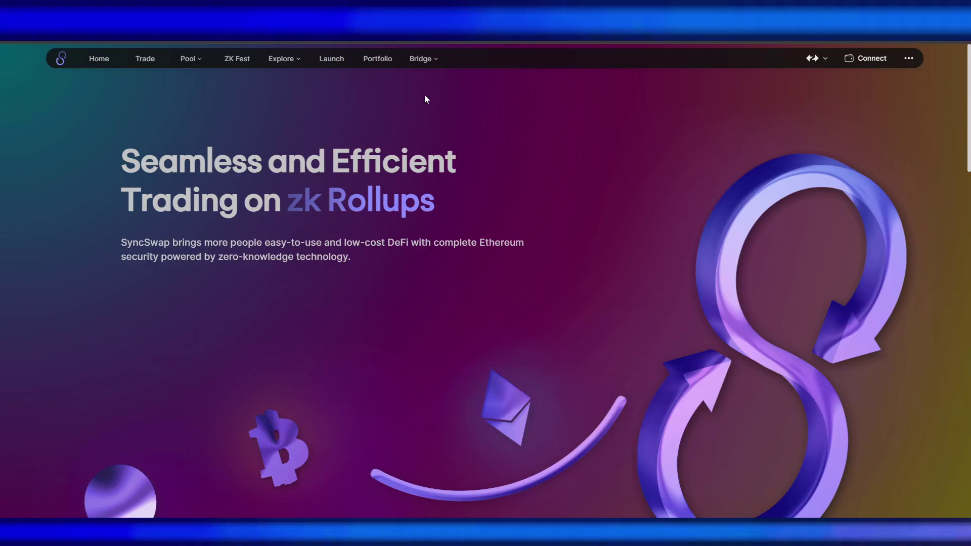
- Connect the browser wallet to SyncSwap and dismiss the gas-fee token chooser
{"action": "left_click", "coordinate": [859, 61]}
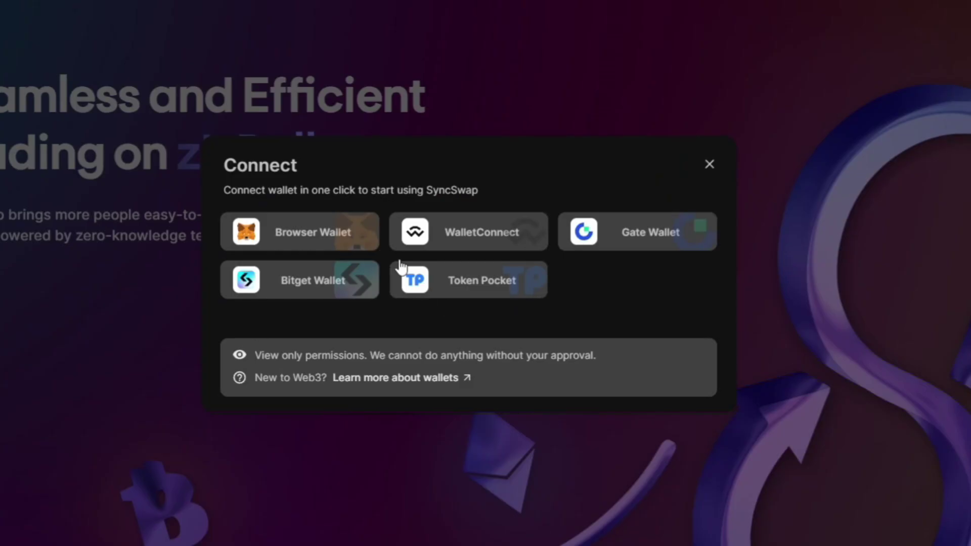
{"action": "left_click", "coordinate": [377, 233]}
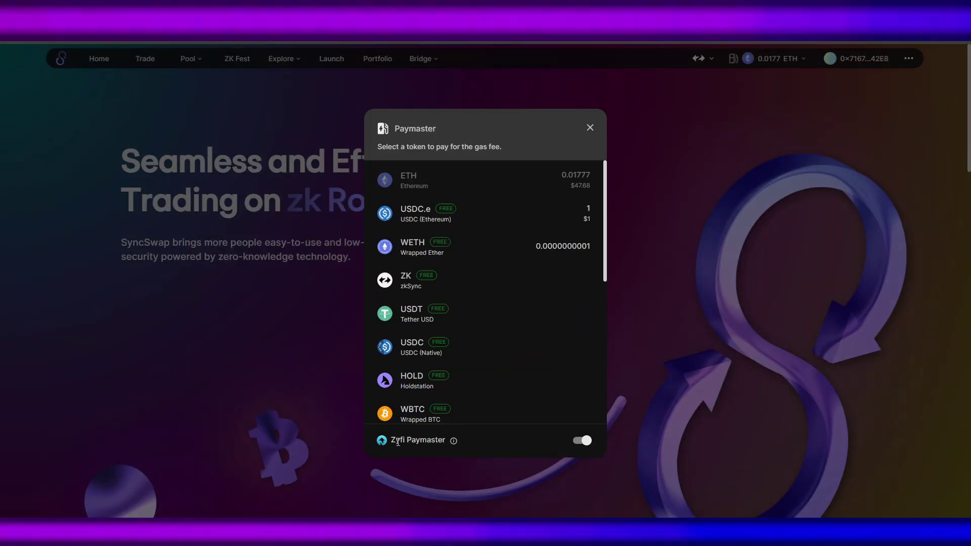
{"action": "left_click", "coordinate": [748, 74]}
- Review the gas-fee token options, then check that zkSync is the active network
{"action": "left_click", "coordinate": [732, 65]}
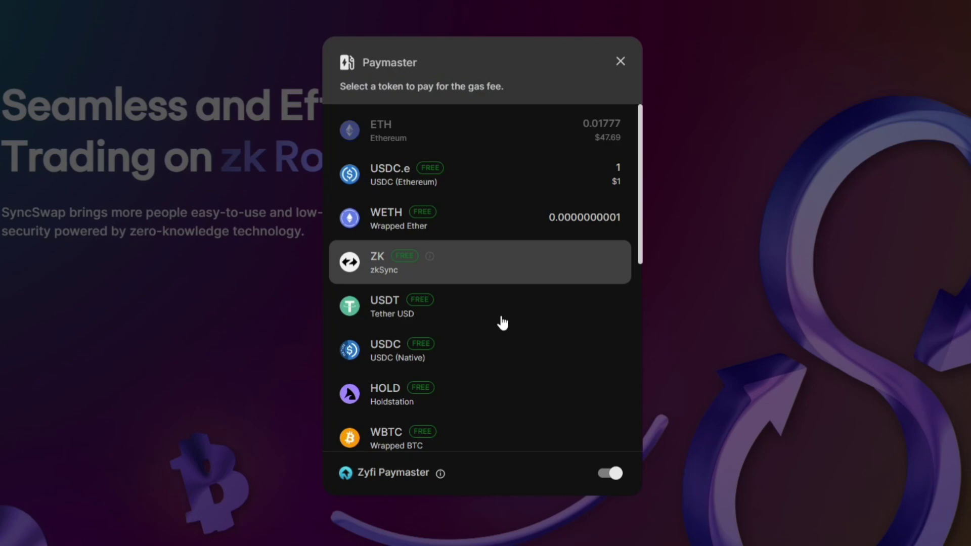
{"action": "scroll", "coordinate": [505, 374], "scroll_direction": "down", "scroll_amount": 10}
{"action": "scroll", "coordinate": [506, 303], "scroll_direction": "up", "scroll_amount": 10}
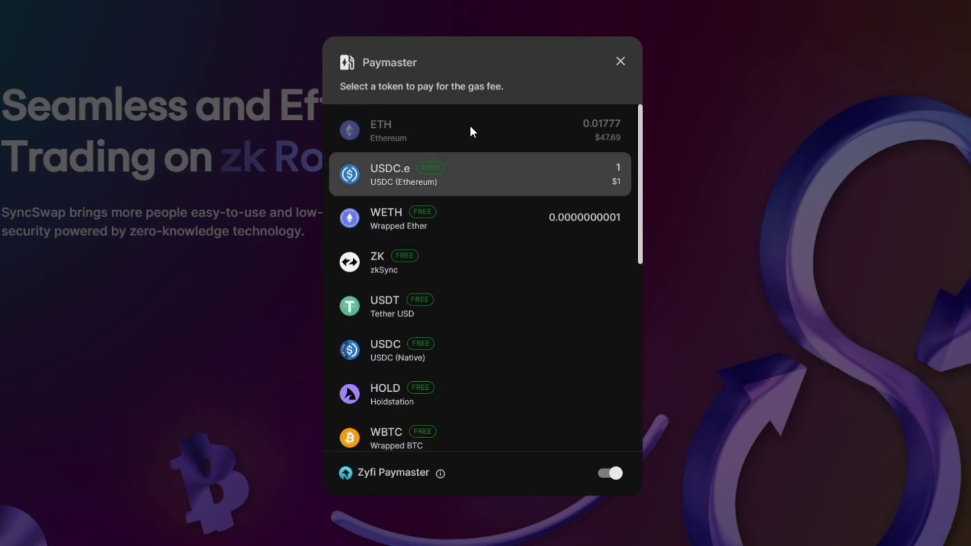
{"action": "left_click", "coordinate": [799, 203]}
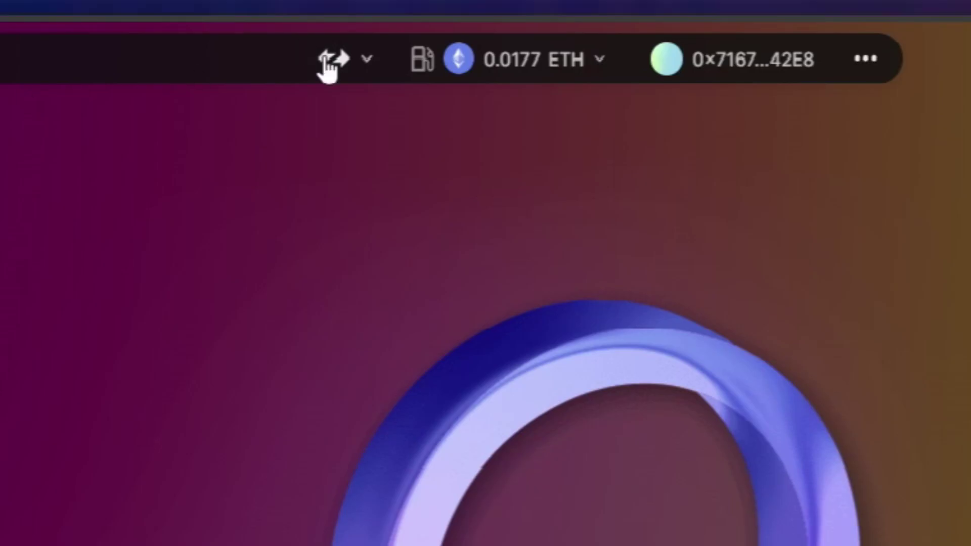
{"action": "left_click", "coordinate": [766, 3]}
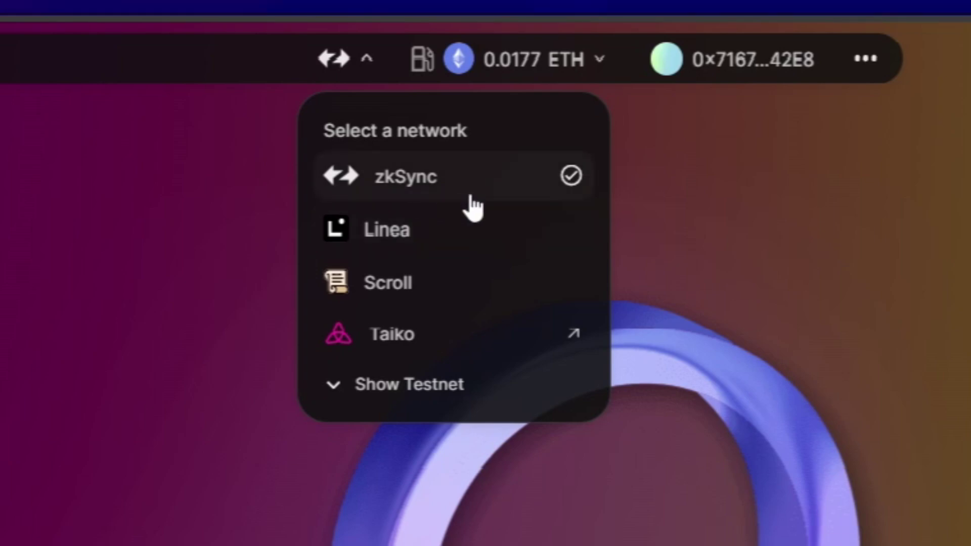
- Go to the Pools page and list all pools as a table
{"action": "mouse_move", "coordinate": [340, 57]}
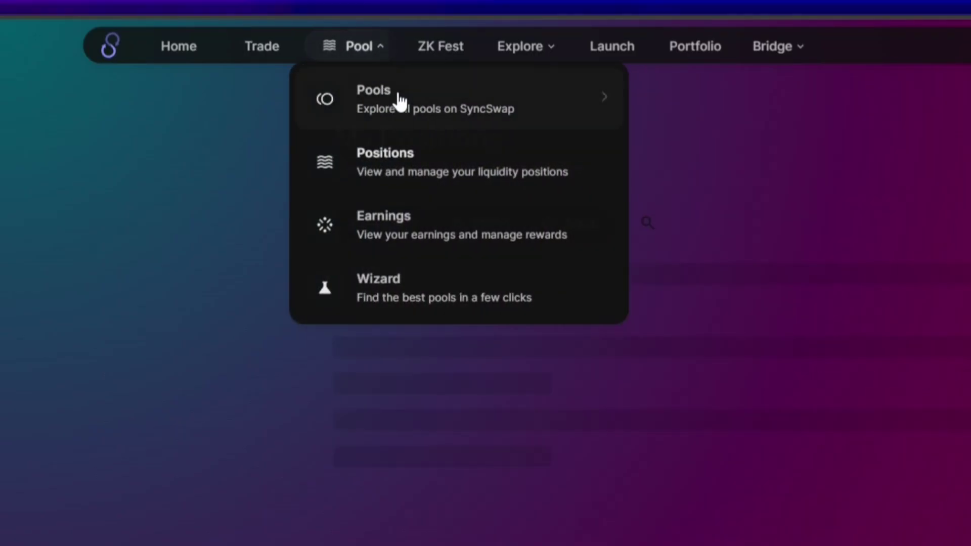
{"action": "left_click", "coordinate": [415, 114]}
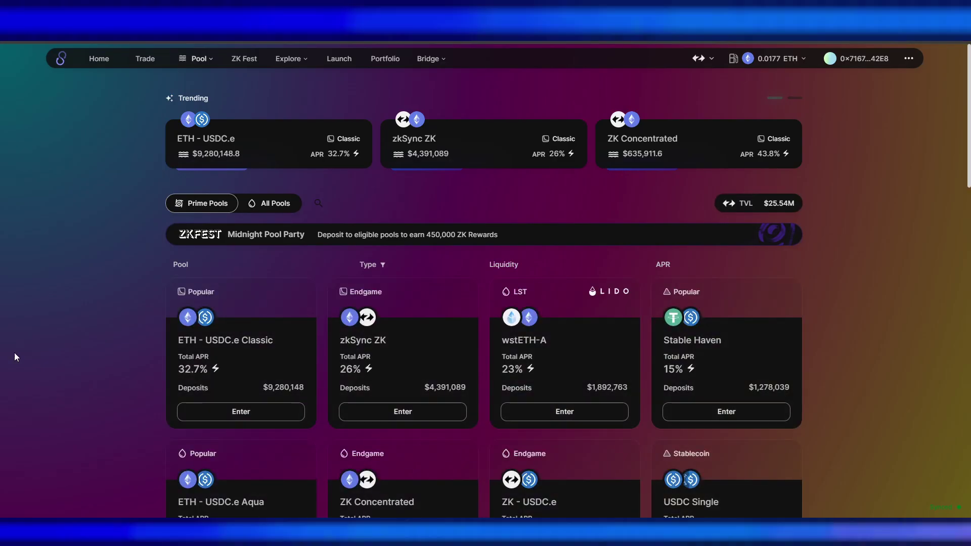
{"action": "scroll", "coordinate": [324, 293], "scroll_direction": "down", "scroll_amount": 2}
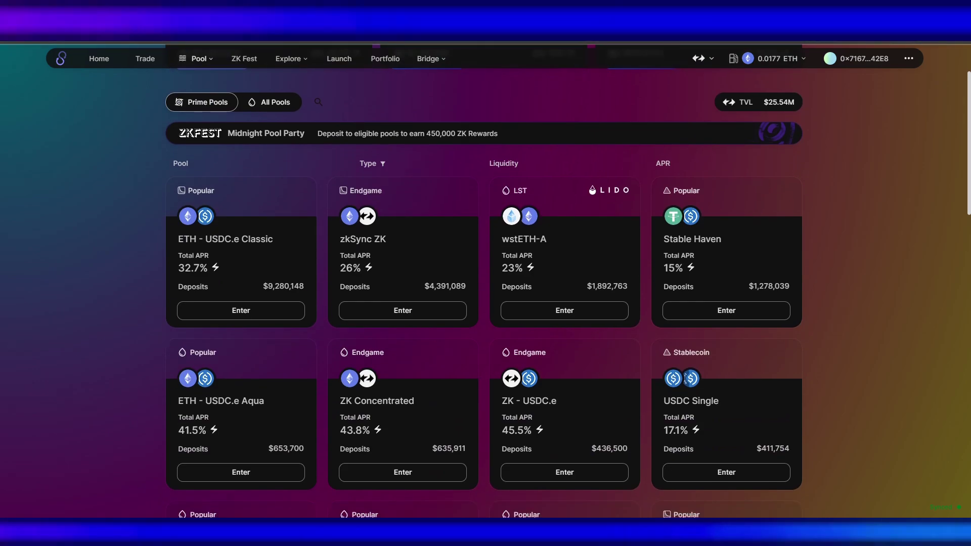
{"action": "left_click", "coordinate": [268, 105]}
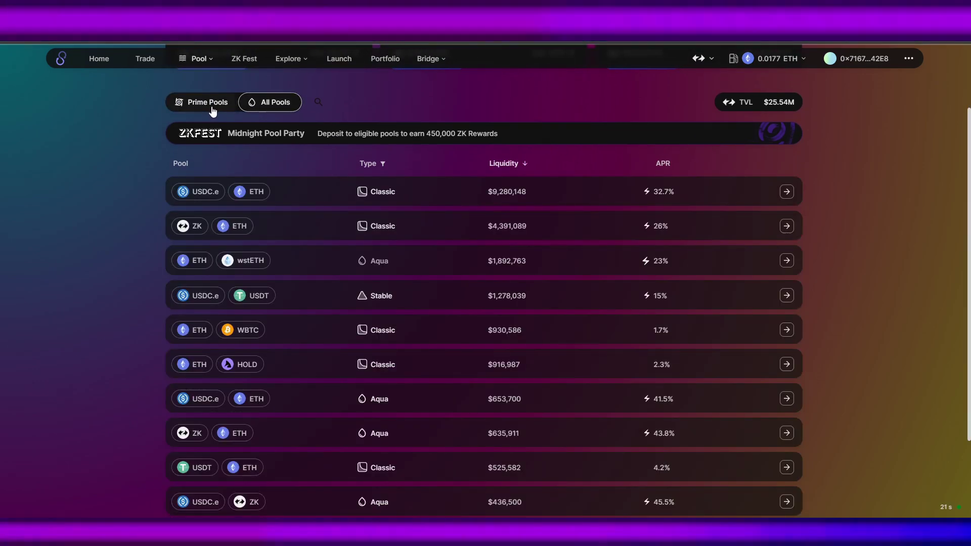
- Expand the USDC.e/ETH Classic (32.7% APR) and Aqua (41.5% APR) pool rows
{"action": "scroll", "coordinate": [201, 421], "scroll_direction": "down", "scroll_amount": 1}
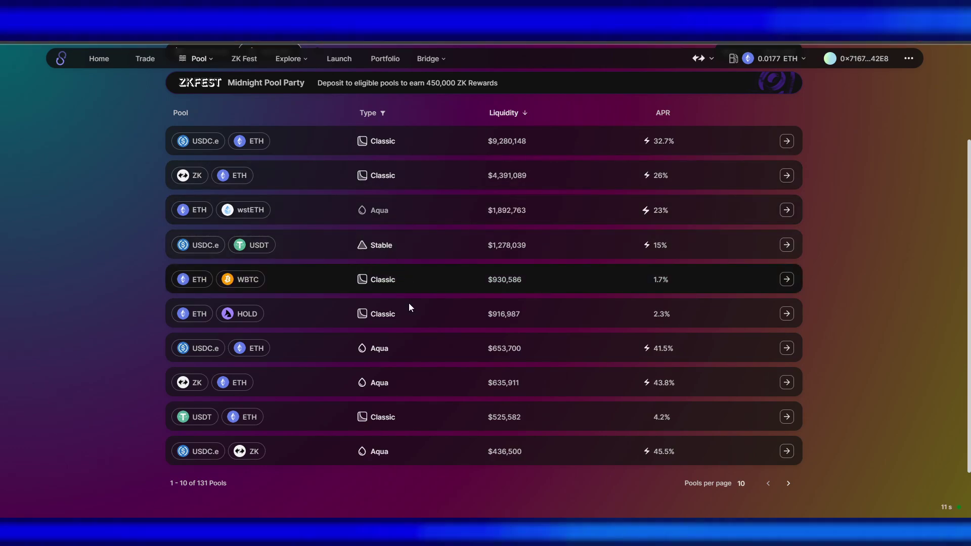
{"action": "left_click", "coordinate": [301, 149]}
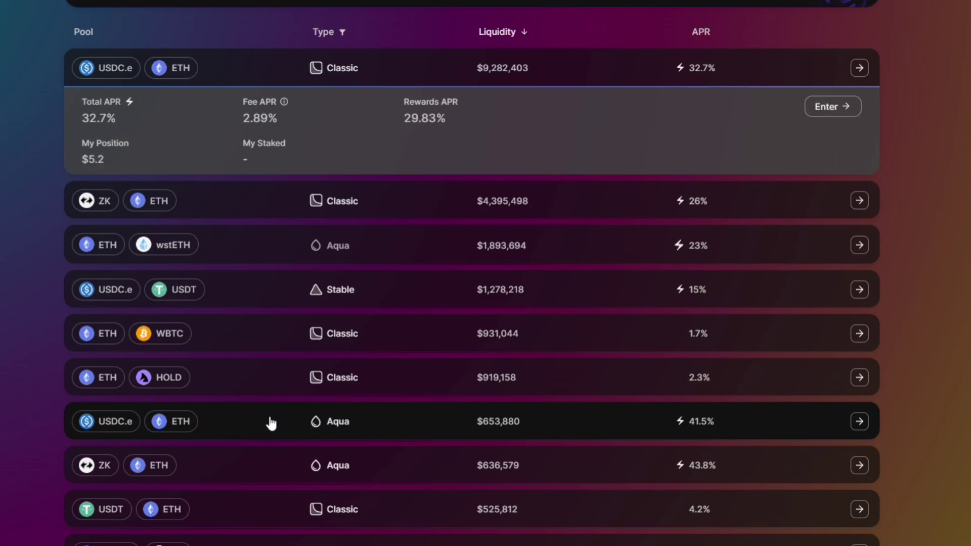
{"action": "left_click", "coordinate": [297, 434]}
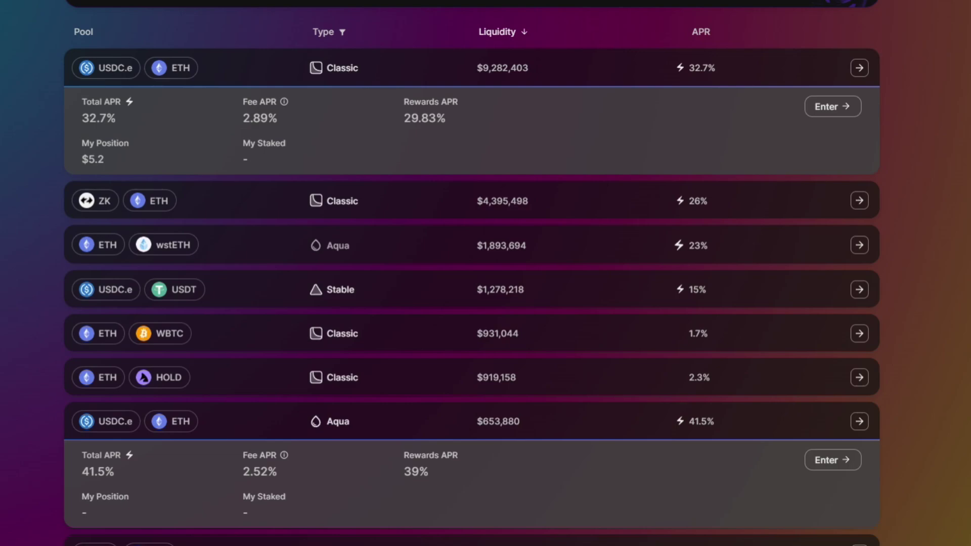
- Compute 41.5 − 32.7 = 8.8 in Calculator, then minimize it back to the pools
{"action": "left_click_drag", "start_coordinate": [585, 106], "coordinate": [657, 90]}
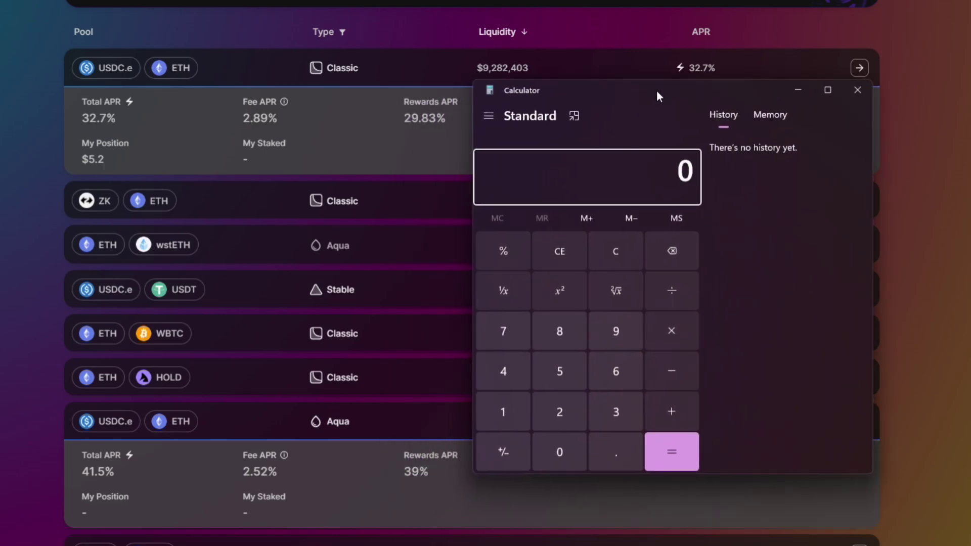
{"action": "type", "text": "41.5 "}
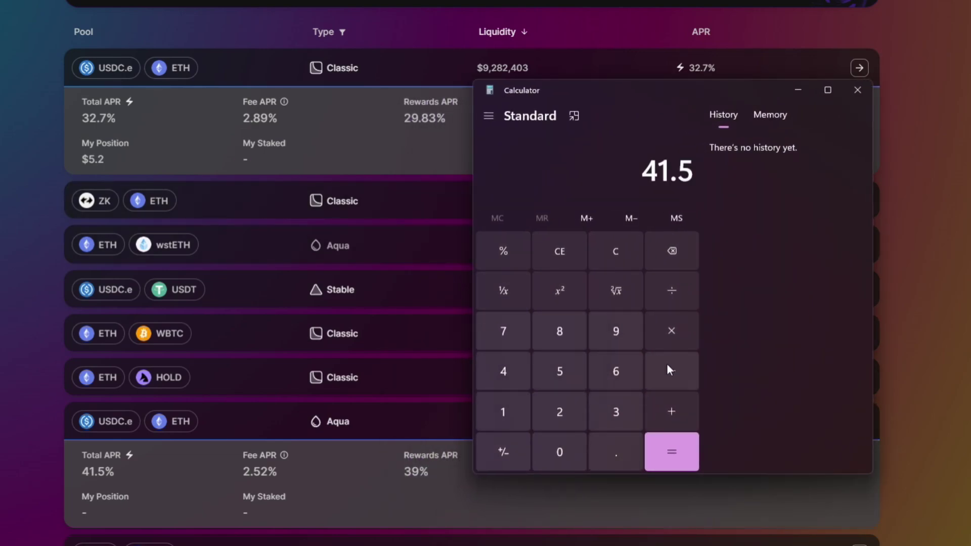
{"action": "type", "text": "- 32.7"}
{"action": "key", "text": "Return"}
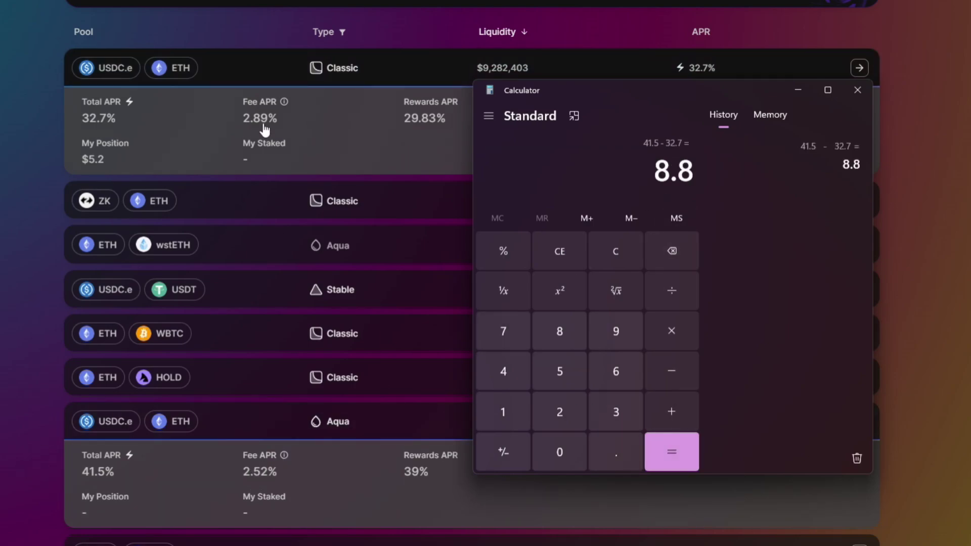
{"action": "left_click", "coordinate": [79, 474]}
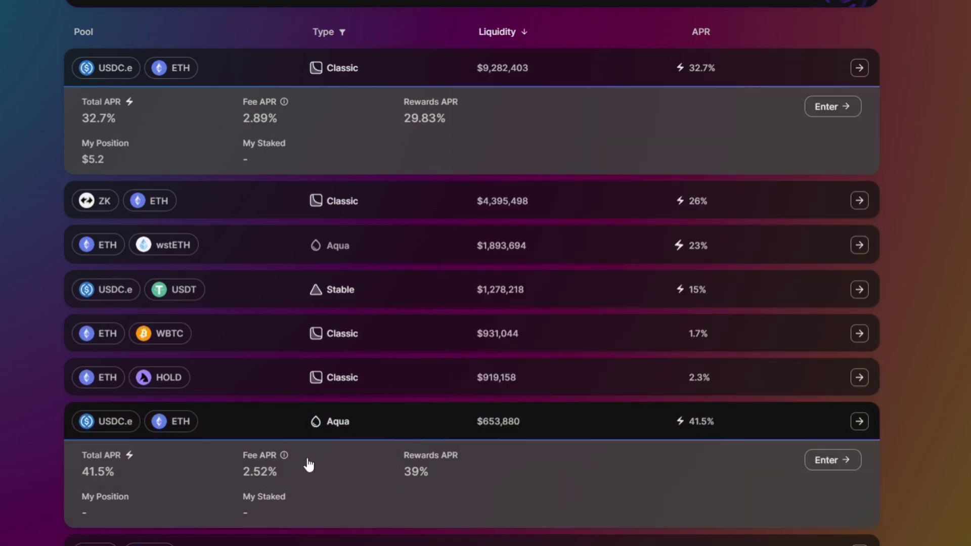
- Browse the pool list and expand the ZK/ETH Aqua and Classic pool details
{"action": "scroll", "coordinate": [519, 431], "scroll_direction": "down", "scroll_amount": 2}
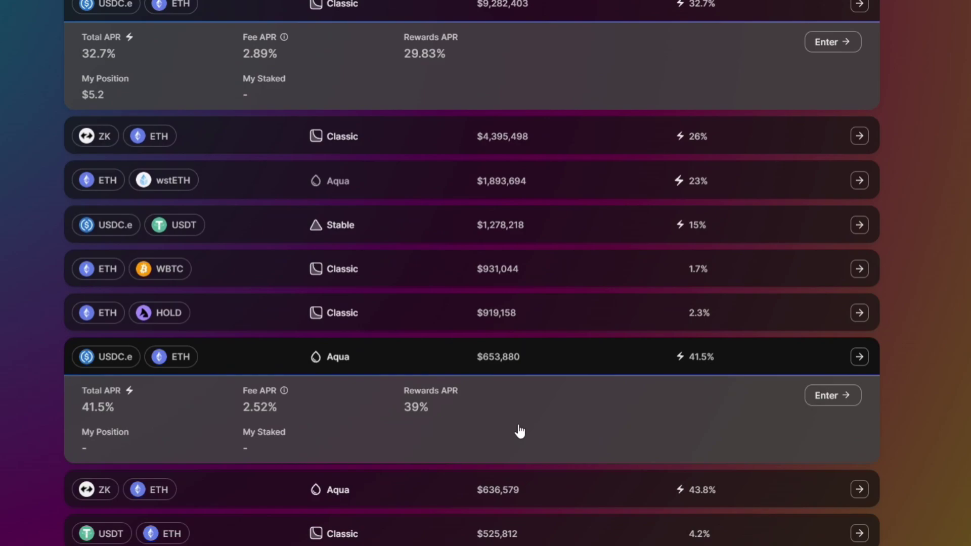
{"action": "scroll", "coordinate": [632, 411], "scroll_direction": "down", "scroll_amount": 2}
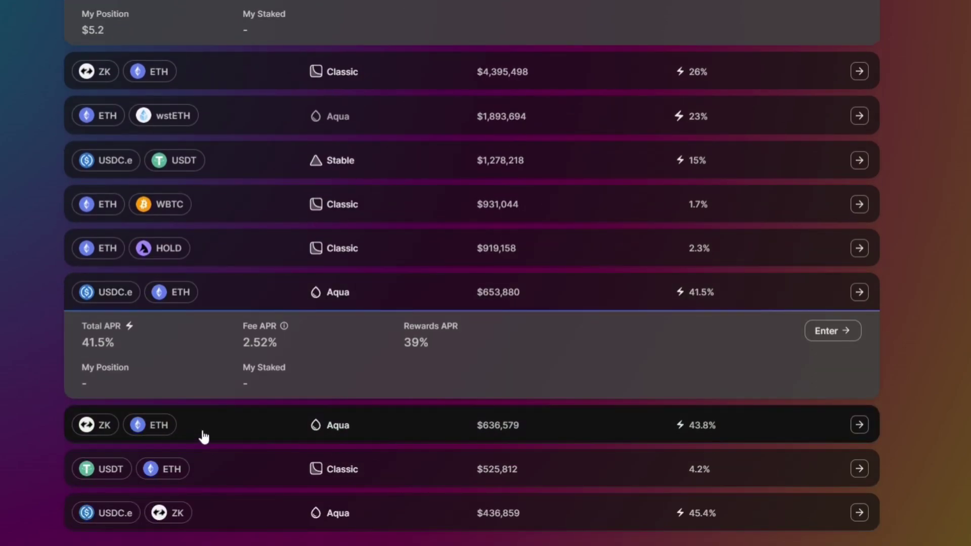
{"action": "left_click", "coordinate": [132, 428]}
{"action": "left_click", "coordinate": [253, 71]}
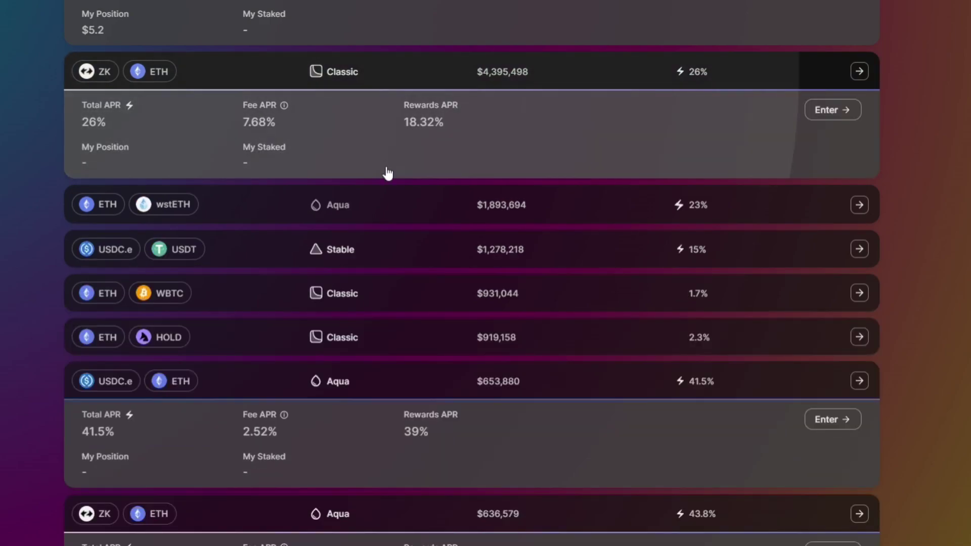
{"action": "scroll", "coordinate": [374, 192], "scroll_direction": "down", "scroll_amount": 1}
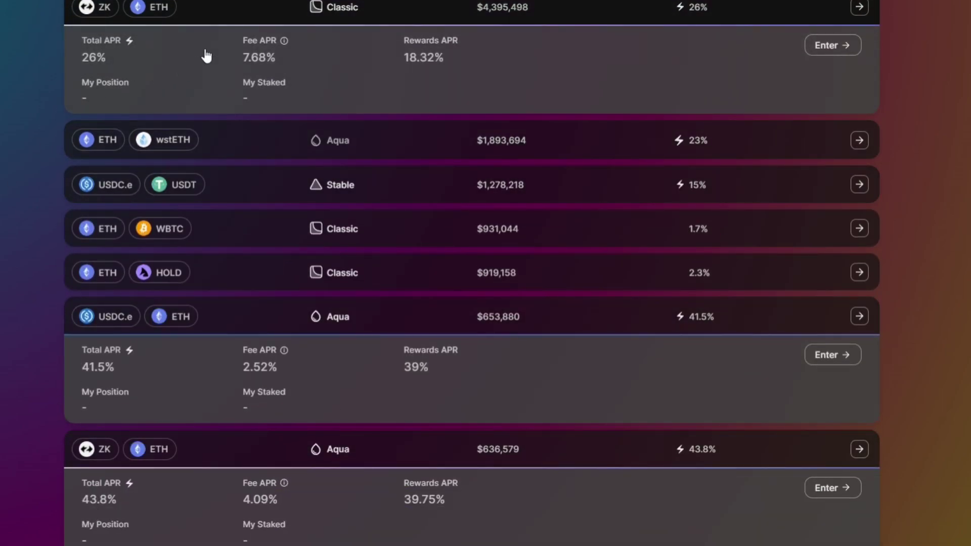
{"action": "scroll", "coordinate": [256, 408], "scroll_direction": "down", "scroll_amount": 1}
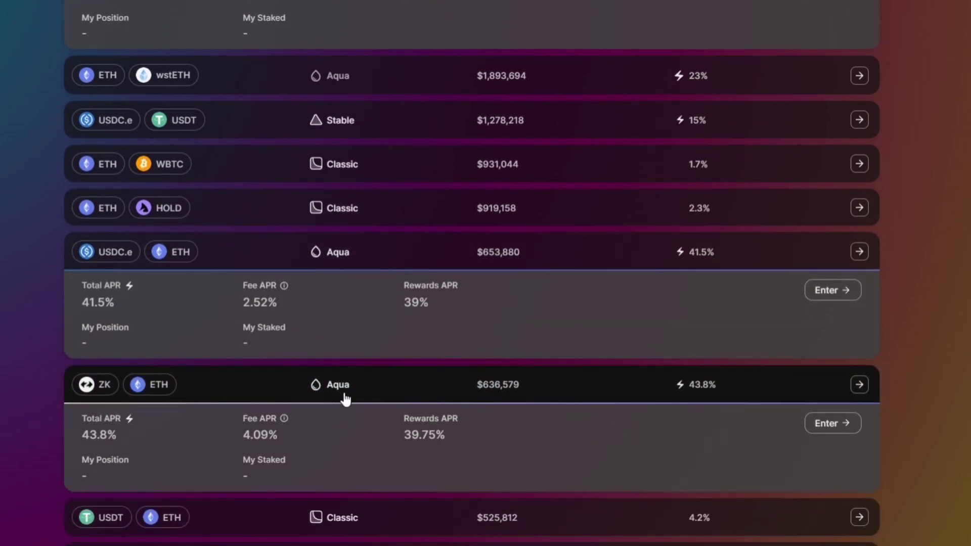
{"action": "scroll", "coordinate": [385, 400], "scroll_direction": "up", "scroll_amount": 1}
{"action": "scroll", "coordinate": [390, 403], "scroll_direction": "down", "scroll_amount": 1}
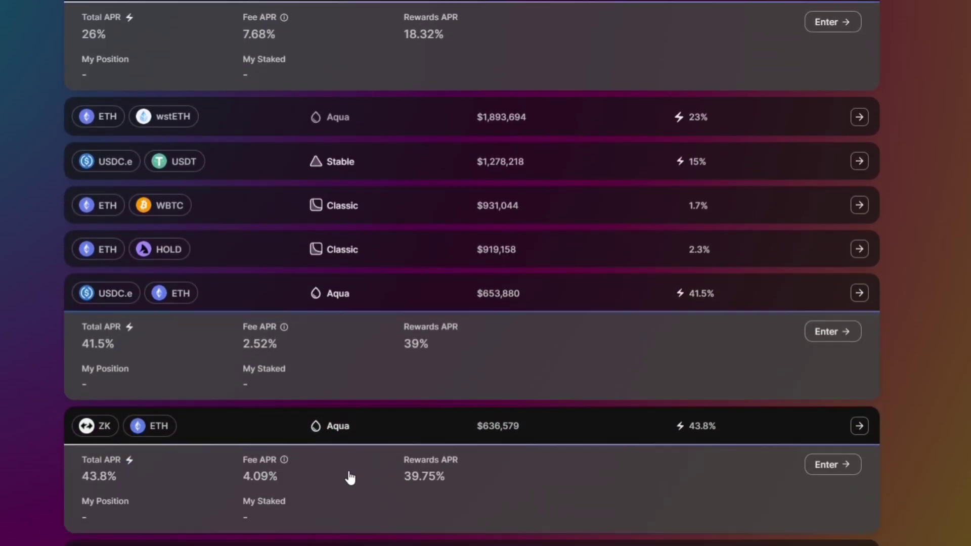
{"action": "scroll", "coordinate": [392, 308], "scroll_direction": "up", "scroll_amount": 1}
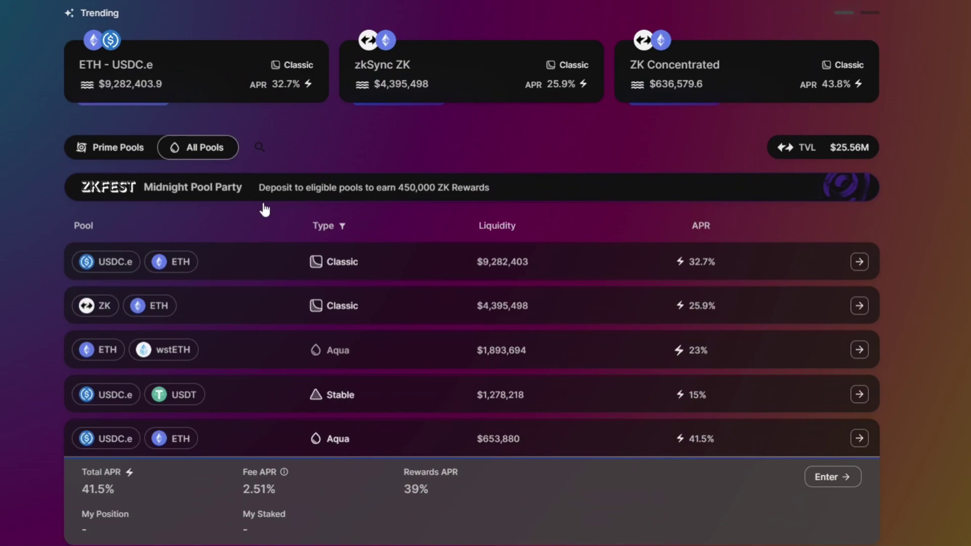
{"action": "scroll", "coordinate": [290, 499], "scroll_direction": "down", "scroll_amount": 2}
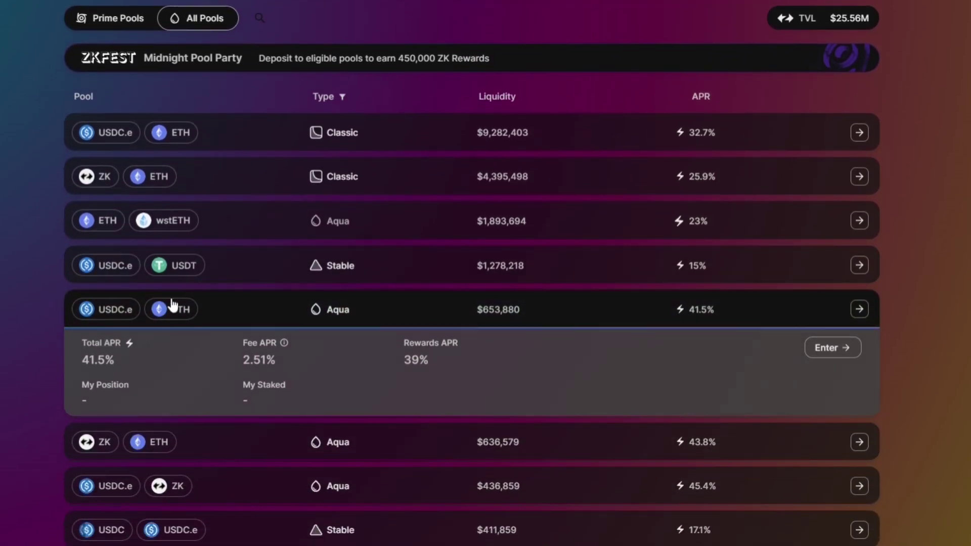
{"action": "scroll", "coordinate": [148, 303], "scroll_direction": "down", "scroll_amount": 2}
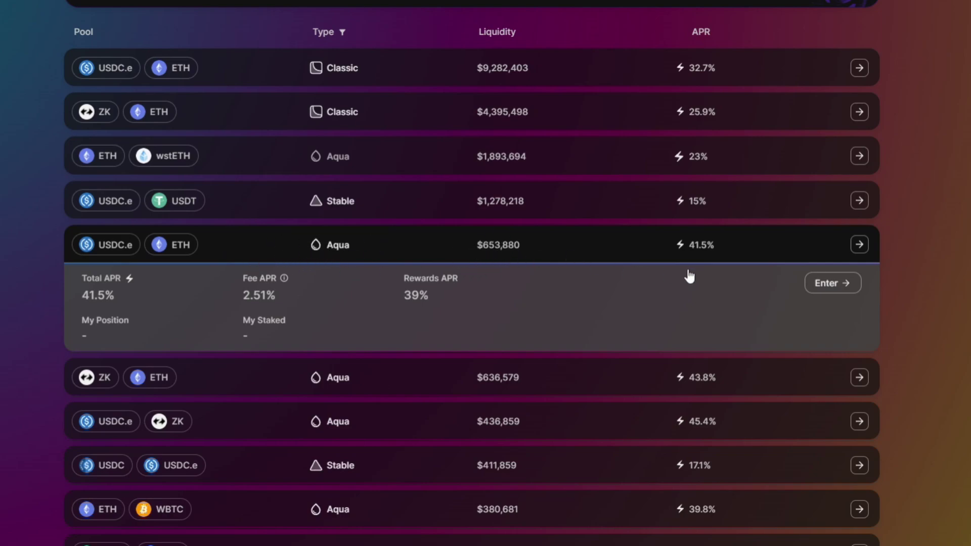
{"action": "scroll", "coordinate": [725, 255], "scroll_direction": "down", "scroll_amount": 3}
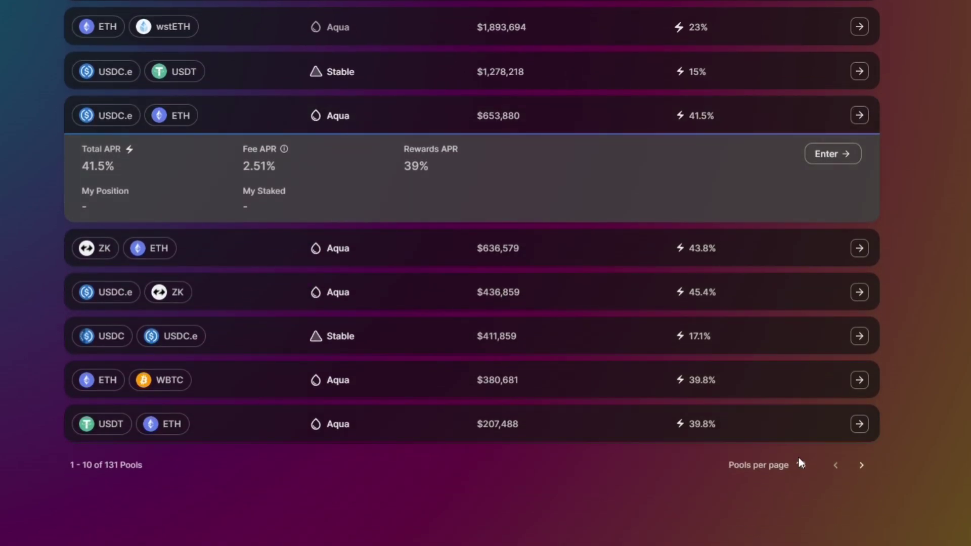
- Check the next page of pools, return to page one, and enter the USDC.e/ETH Aqua pool
{"action": "left_click", "coordinate": [861, 466]}
{"action": "scroll", "coordinate": [651, 405], "scroll_direction": "up", "scroll_amount": 3}
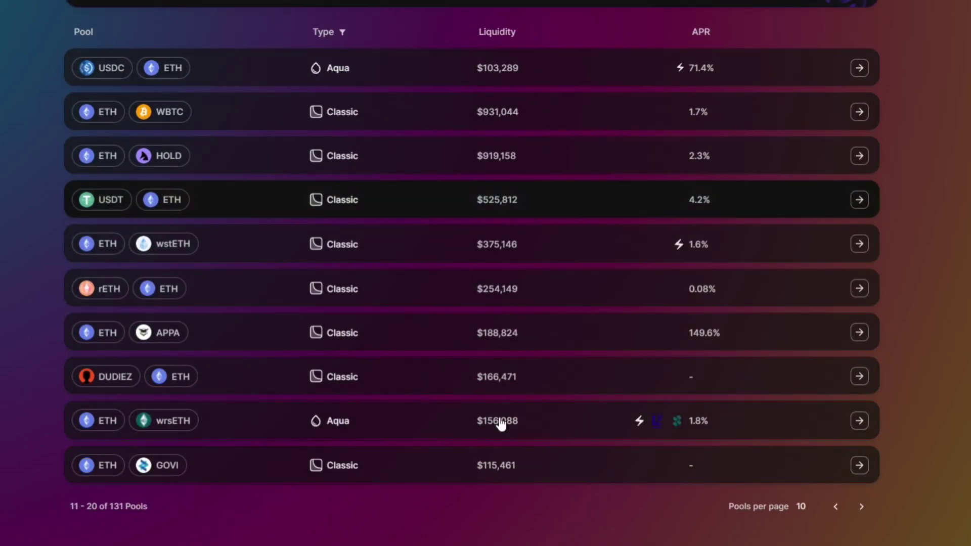
{"action": "left_click", "coordinate": [835, 507]}
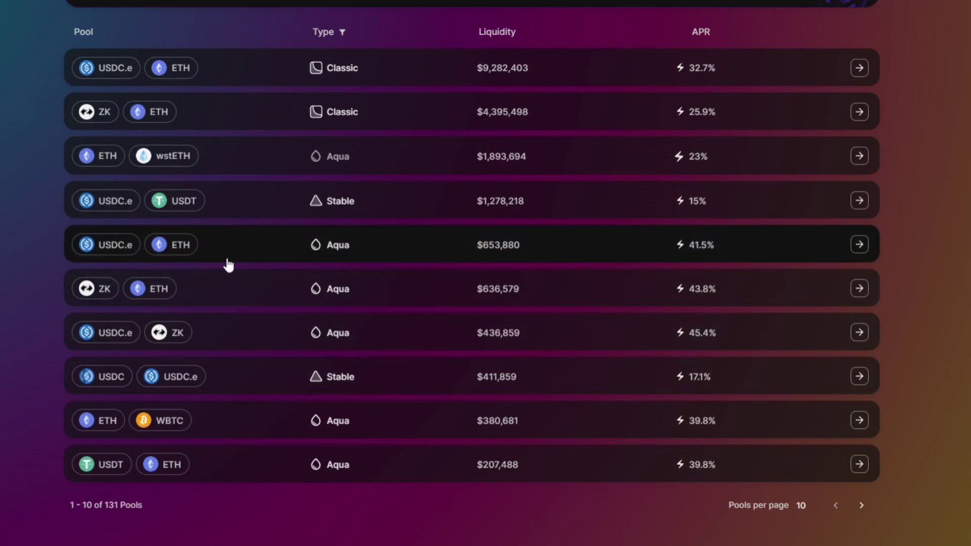
{"action": "left_click", "coordinate": [531, 257]}
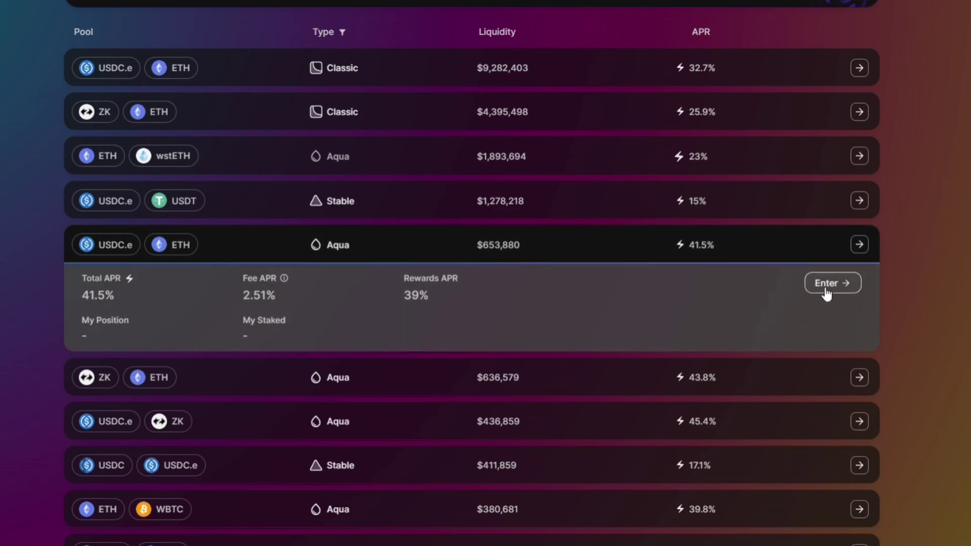
{"action": "left_click", "coordinate": [826, 292]}
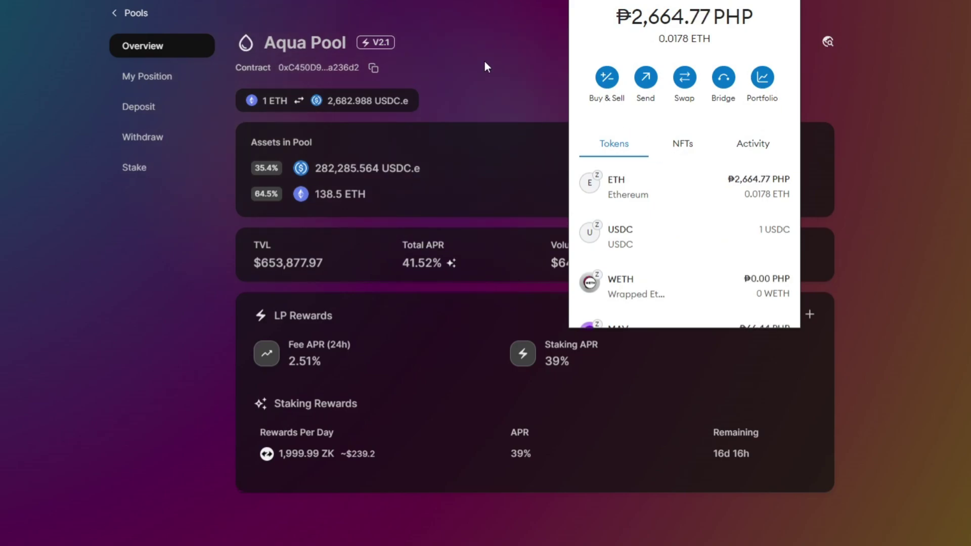
- Close the MetaMask popup to reveal the Aqua pool stats: $653,995.66 TVL, 41.51% APR
{"action": "left_click", "coordinate": [458, 104]}
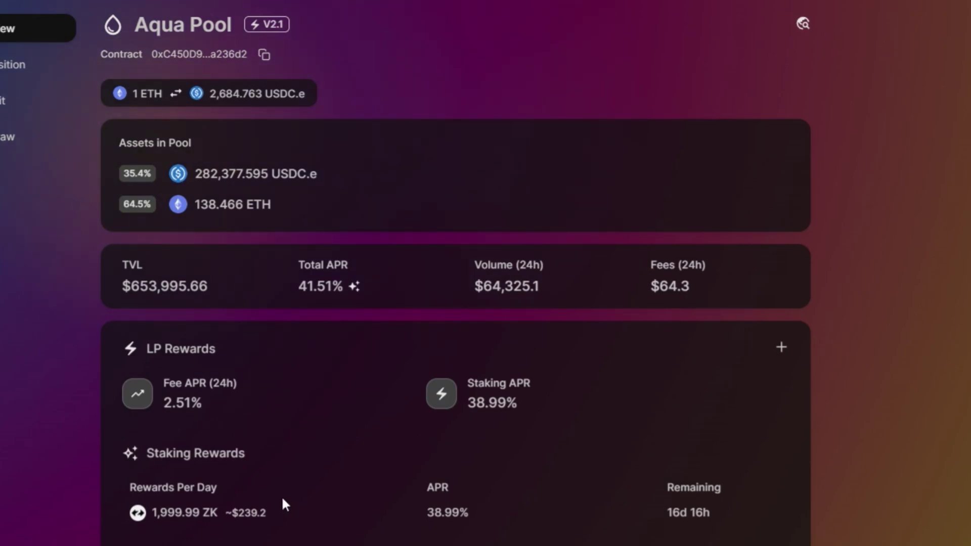
- Open the Aqua pool's deposit form and enter 0.1 USDC.e
{"action": "left_click", "coordinate": [11, 68]}
{"action": "left_click", "coordinate": [20, 105]}
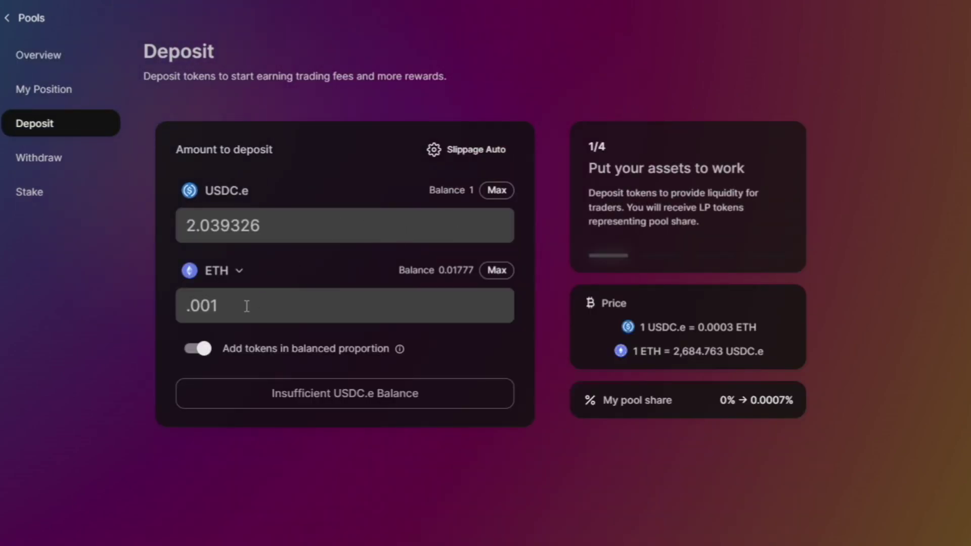
{"action": "left_click", "coordinate": [371, 225]}
{"action": "type", "text": "1"}
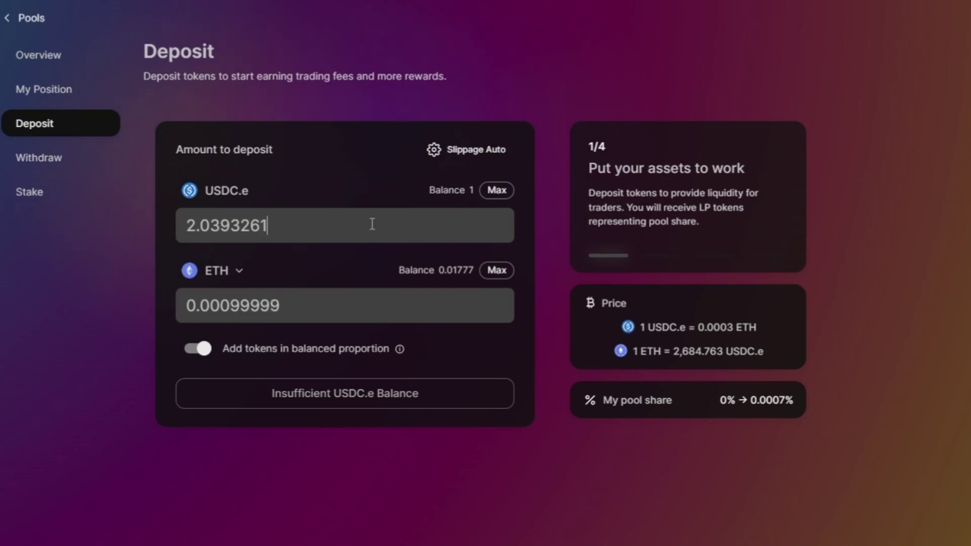
{"action": "key", "text": "ctrl+a"}
{"action": "type", "text": ".1"}
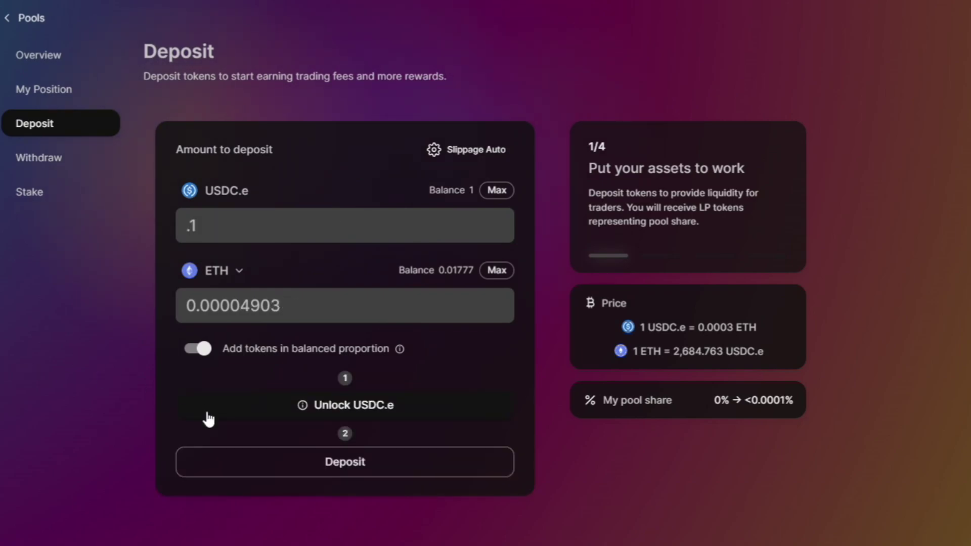
- Unlock USDC.e and sign the spending approval in MetaMask
{"action": "left_click", "coordinate": [350, 404]}
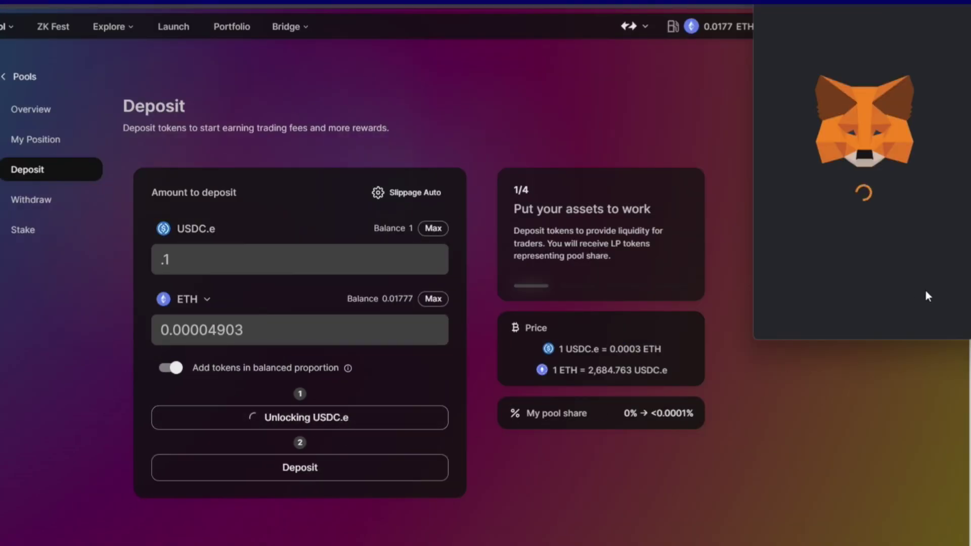
{"action": "scroll", "coordinate": [939, 273], "scroll_direction": "down", "scroll_amount": 1}
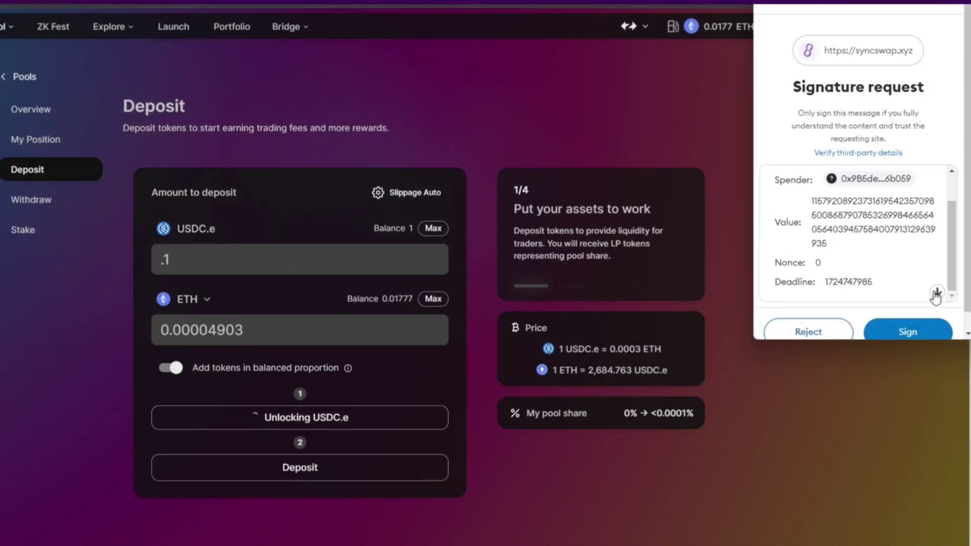
{"action": "left_click", "coordinate": [924, 333]}
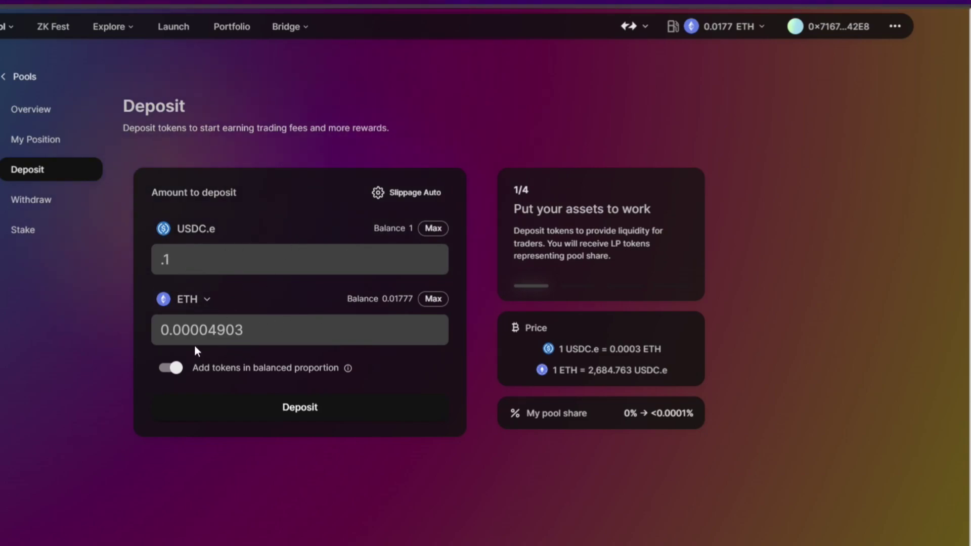
- Keep balanced proportion on and submit the 0.1 USDC.e plus 0.00004 ETH deposit
{"action": "left_click_drag", "start_coordinate": [201, 367], "coordinate": [316, 366]}
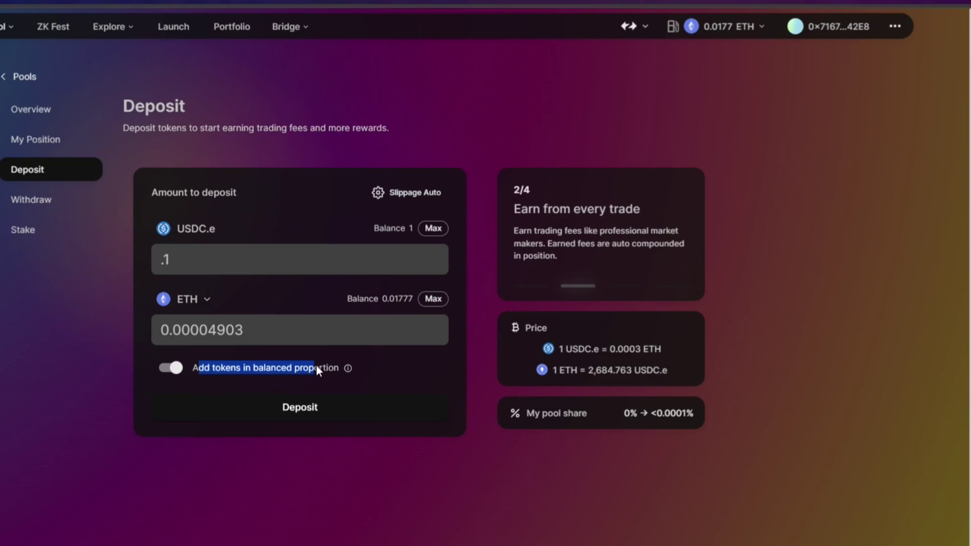
{"action": "left_click", "coordinate": [348, 373]}
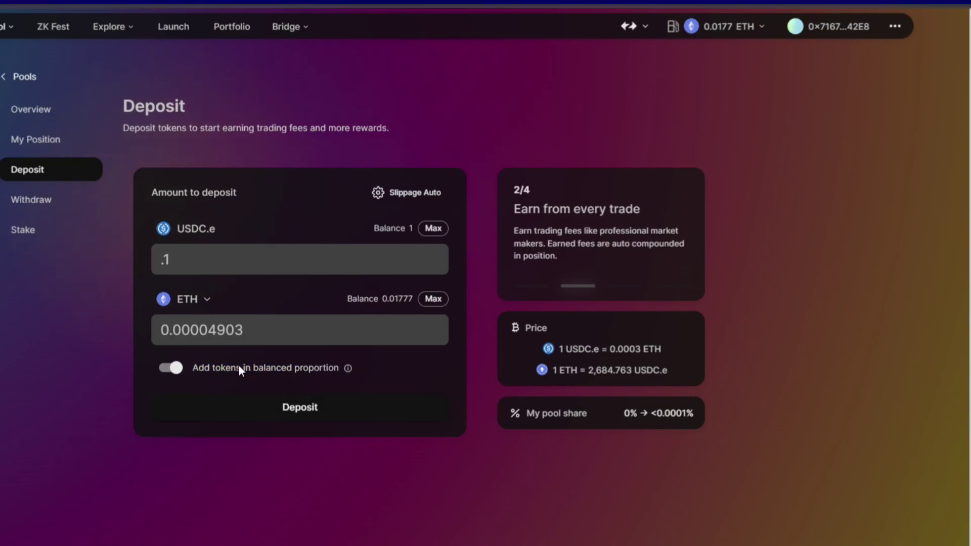
{"action": "left_click", "coordinate": [174, 369]}
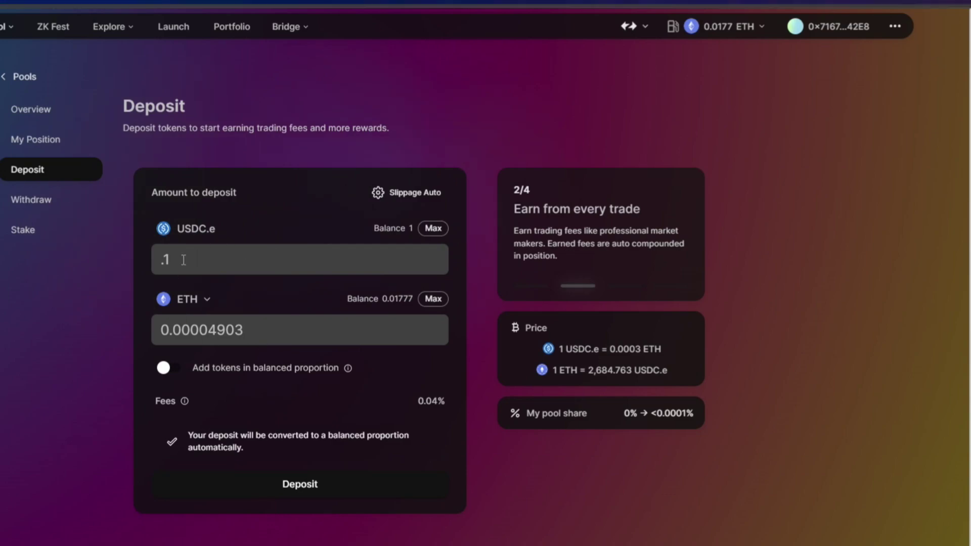
{"action": "left_click", "coordinate": [167, 370]}
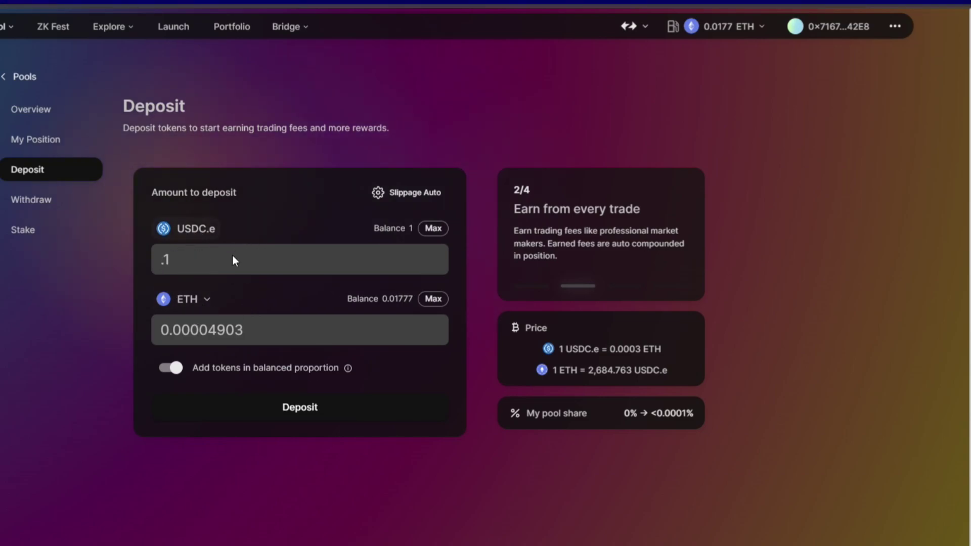
{"action": "left_click", "coordinate": [286, 404]}
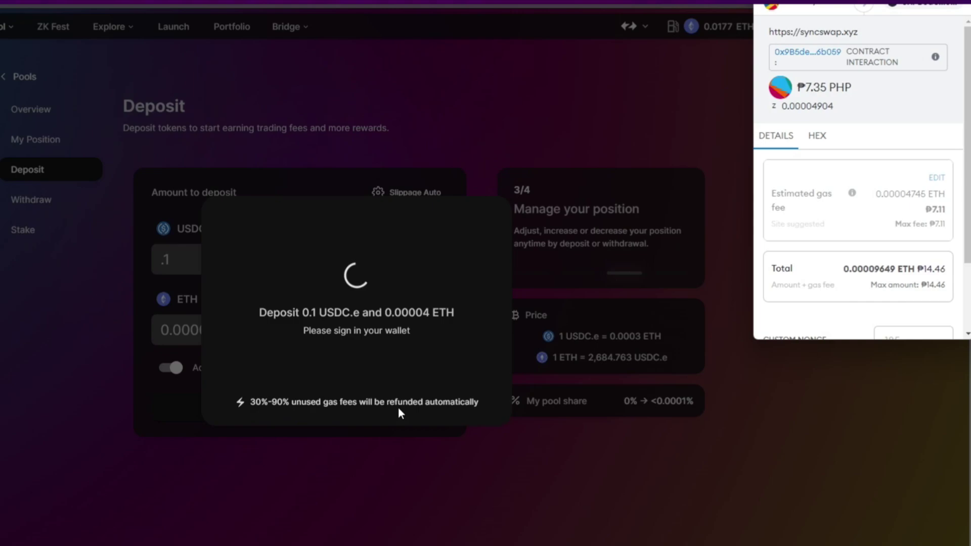
- Review the gas fee and confirm the deposit transaction in MetaMask
{"action": "scroll", "coordinate": [909, 296], "scroll_direction": "down", "scroll_amount": 3}
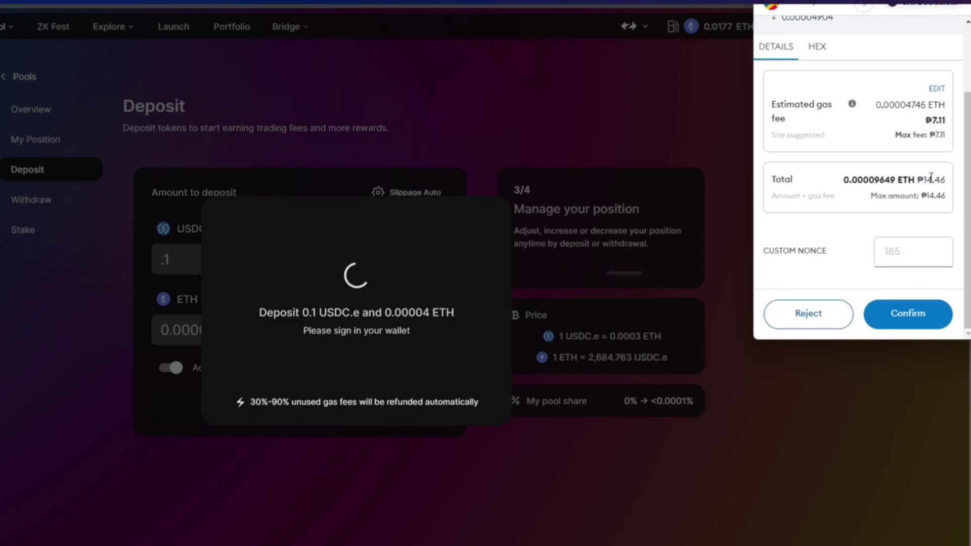
{"action": "left_click_drag", "start_coordinate": [931, 120], "coordinate": [942, 120]}
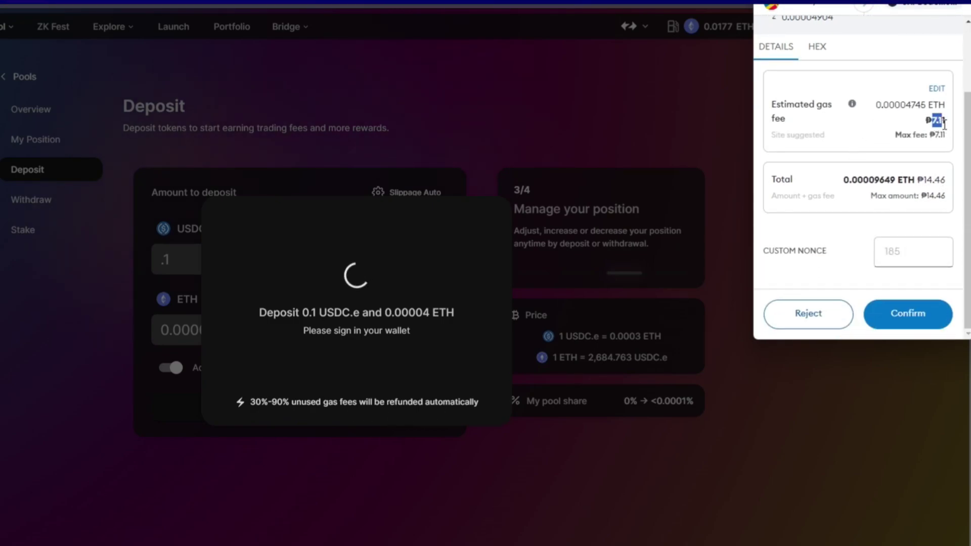
{"action": "left_click", "coordinate": [916, 314]}
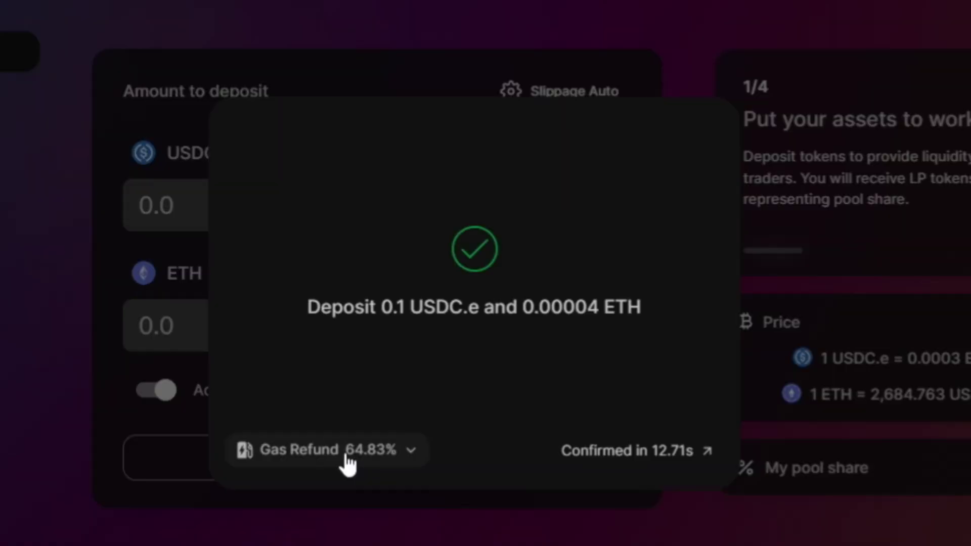
- Inspect the gas refund breakdown, including actual cost and refunded gas
{"action": "left_click", "coordinate": [348, 464]}
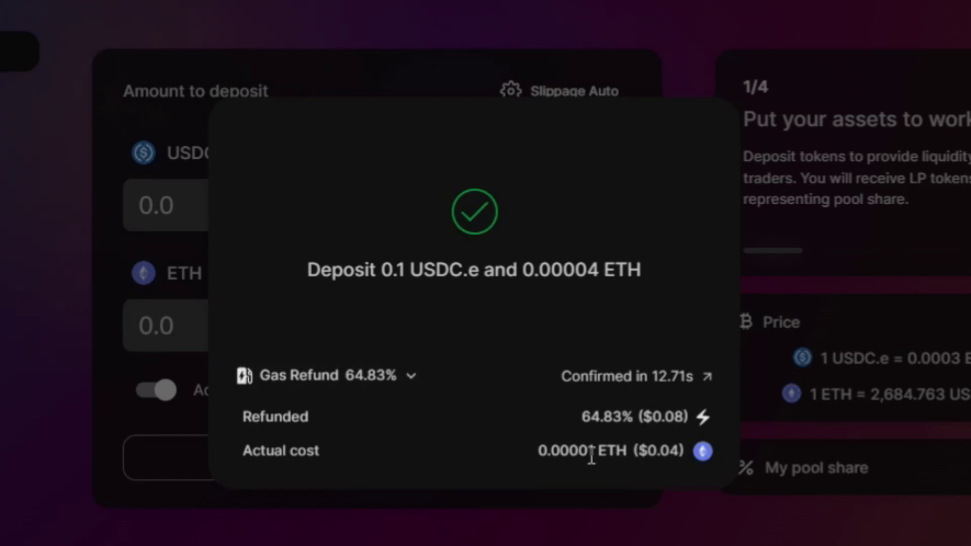
{"action": "left_click_drag", "start_coordinate": [594, 455], "coordinate": [678, 455]}
{"action": "left_click", "coordinate": [674, 458]}
{"action": "left_click", "coordinate": [635, 453]}
{"action": "left_click", "coordinate": [679, 453]}
{"action": "mouse_move", "coordinate": [684, 420]}
{"action": "left_mouse_down"}
{"action": "mouse_move", "coordinate": [582, 420]}
{"action": "mouse_move", "coordinate": [672, 424]}
{"action": "left_mouse_up"}
{"action": "left_click", "coordinate": [669, 423]}
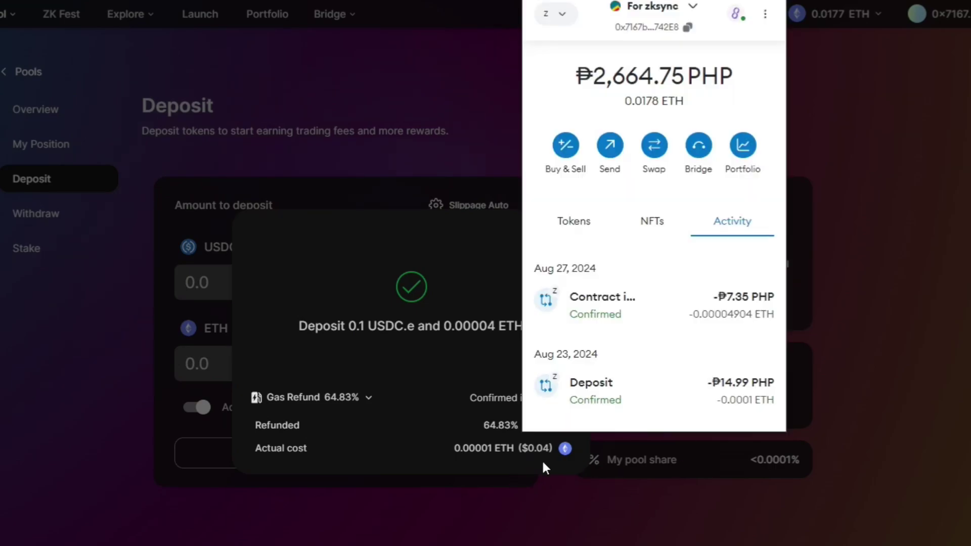
- Check the contract interaction in MetaMask Activity, then close the wallet popup
{"action": "left_click", "coordinate": [664, 315]}
{"action": "key", "text": "Escape"}
{"action": "left_click", "coordinate": [514, 450]}
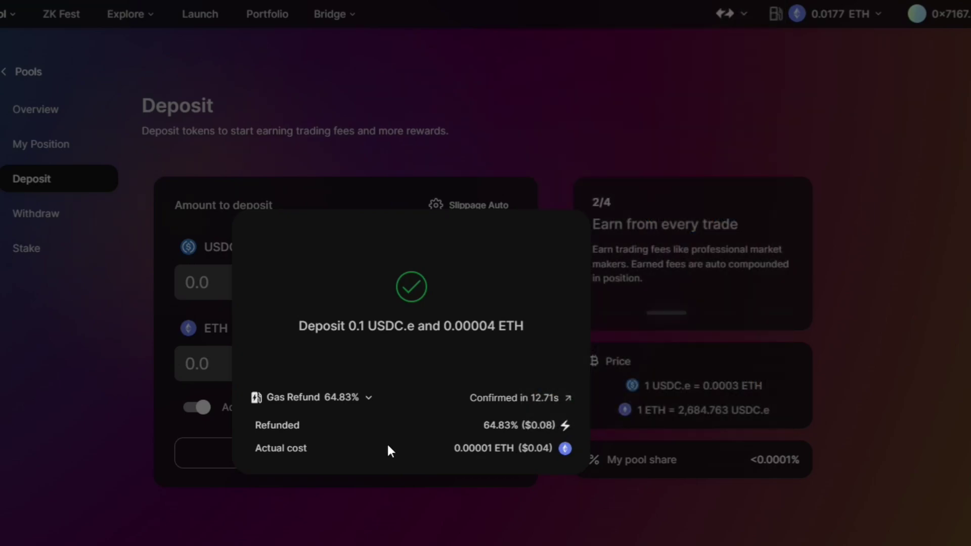
- Close the success dialog and open My Position to see the $0.231 total value
{"action": "left_click", "coordinate": [281, 541]}
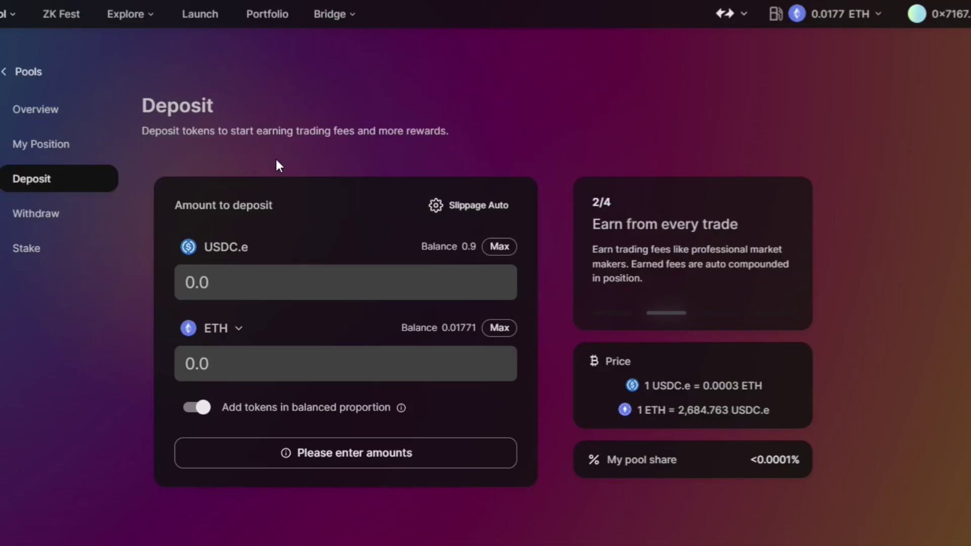
{"action": "left_click", "coordinate": [48, 147]}
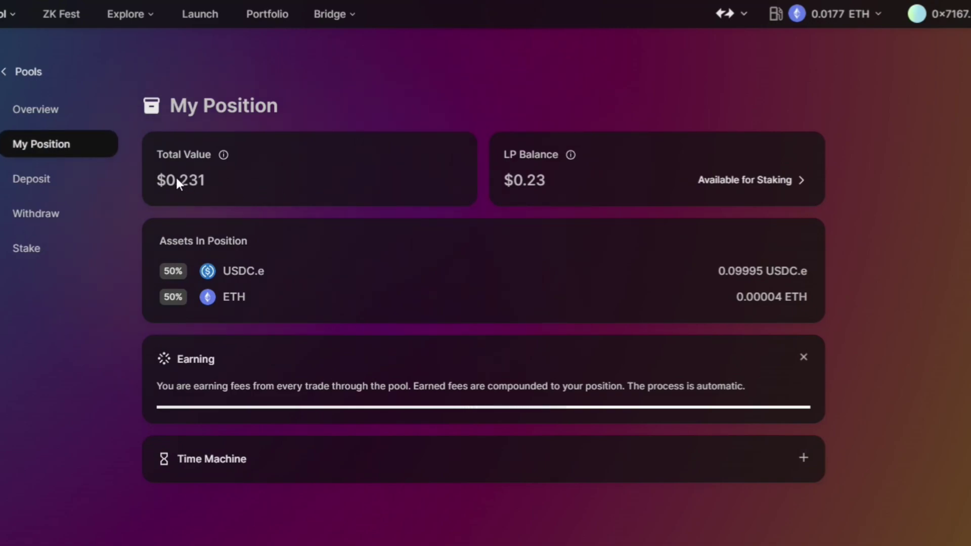
{"action": "left_click_drag", "start_coordinate": [177, 181], "coordinate": [223, 177]}
{"action": "left_click", "coordinate": [223, 177]}
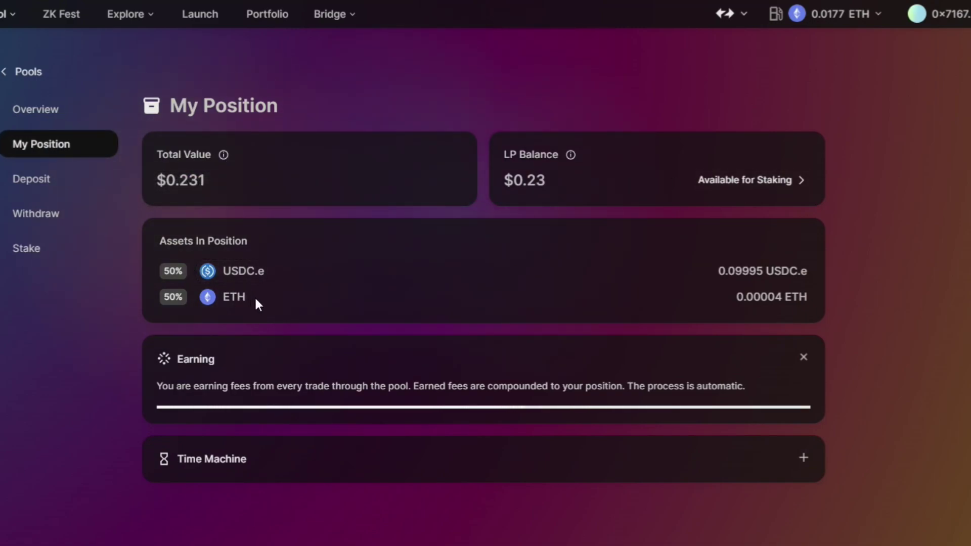
- Read the earning-fees message and expand the position's Time Machine history
{"action": "left_click_drag", "start_coordinate": [188, 393], "coordinate": [305, 404]}
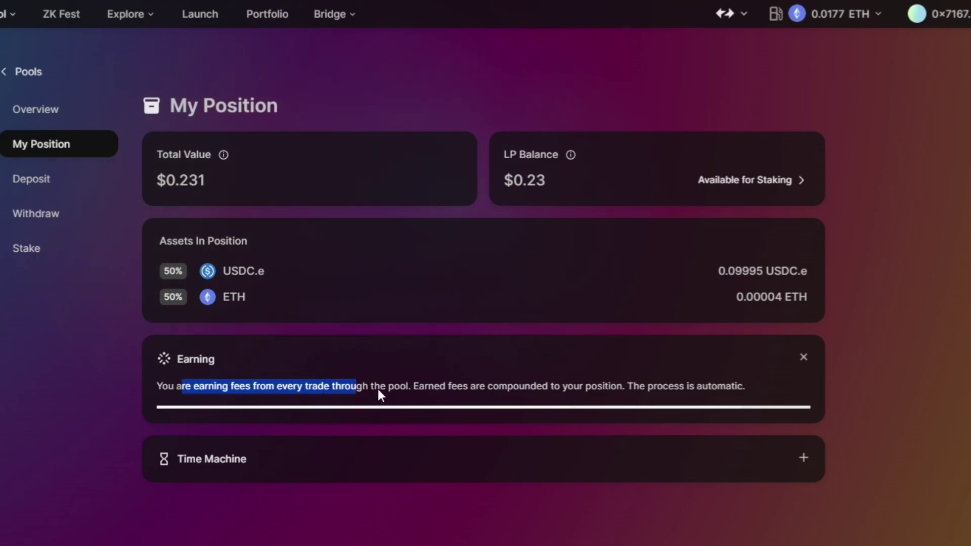
{"action": "left_click_drag", "start_coordinate": [378, 390], "coordinate": [742, 396]}
{"action": "left_click", "coordinate": [741, 397]}
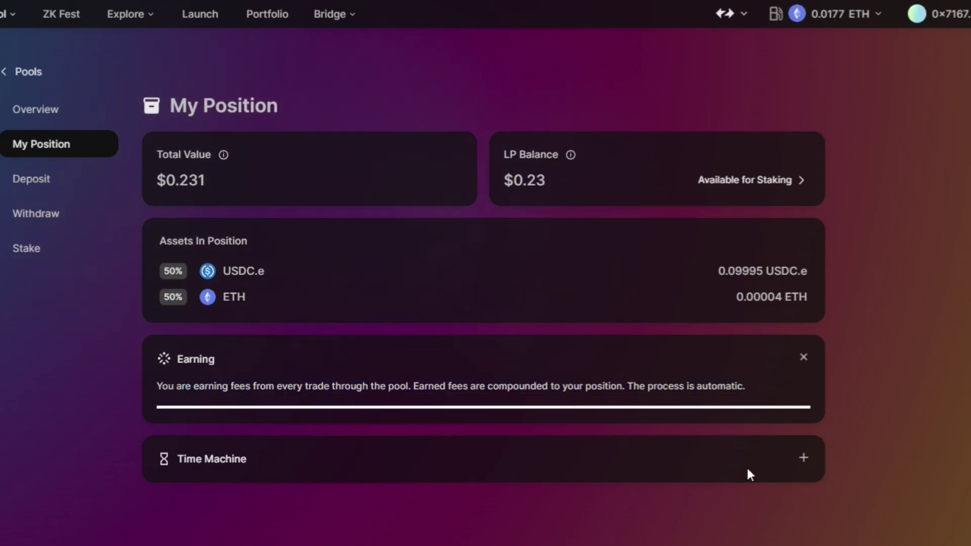
{"action": "left_click", "coordinate": [806, 458]}
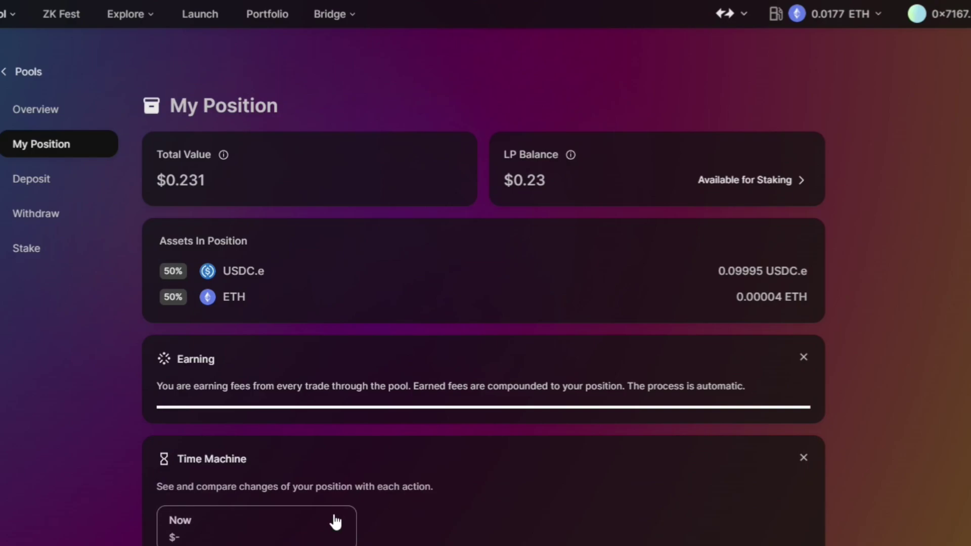
{"action": "scroll", "coordinate": [527, 524], "scroll_direction": "down", "scroll_amount": 3}
{"action": "scroll", "coordinate": [222, 212], "scroll_direction": "up", "scroll_amount": 3}
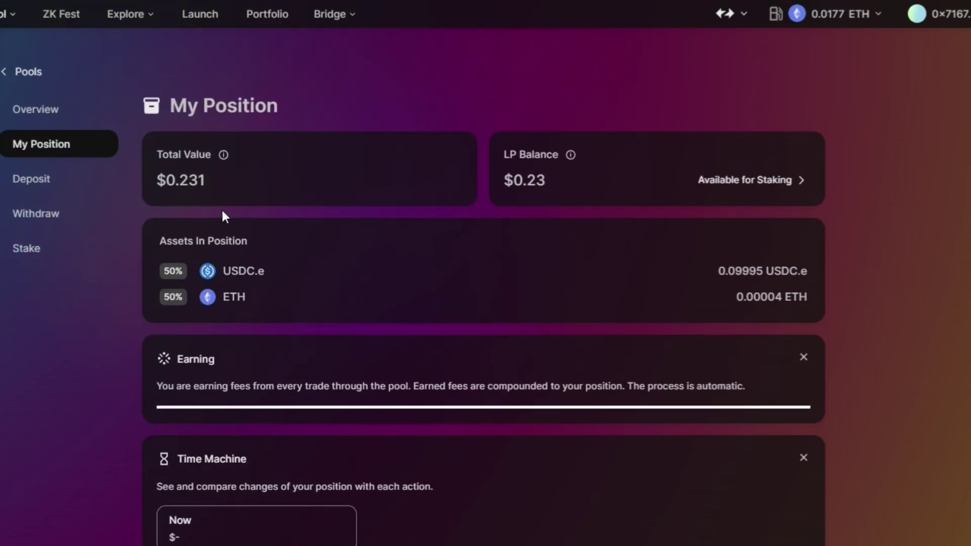
- Open the Classic USDC.e/ETH pool position and expand its Time Machine history
{"action": "left_click", "coordinate": [21, 75]}
{"action": "scroll", "coordinate": [232, 414], "scroll_direction": "down", "scroll_amount": 3}
{"action": "left_click", "coordinate": [142, 225]}
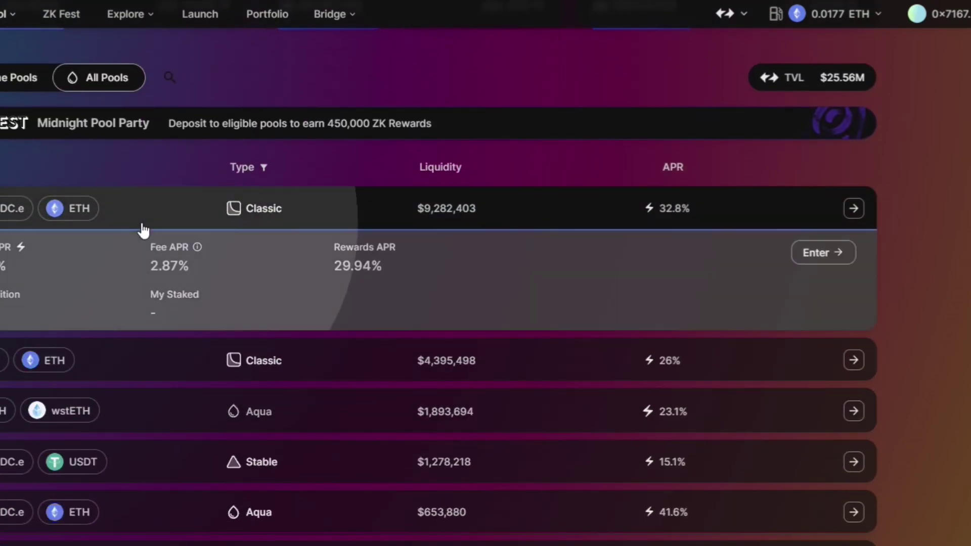
{"action": "left_click", "coordinate": [823, 254]}
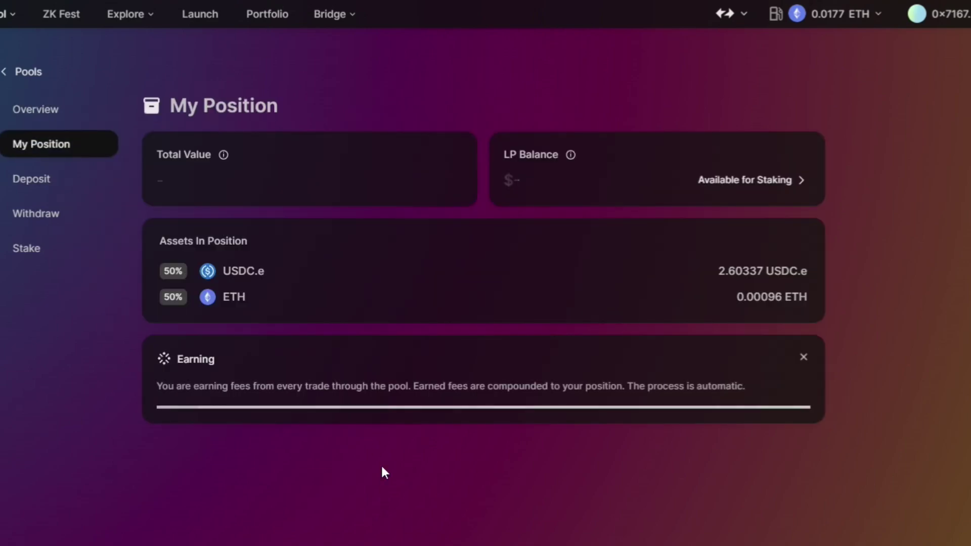
{"action": "scroll", "coordinate": [745, 256], "scroll_direction": "down", "scroll_amount": 3}
{"action": "left_click", "coordinate": [822, 321]}
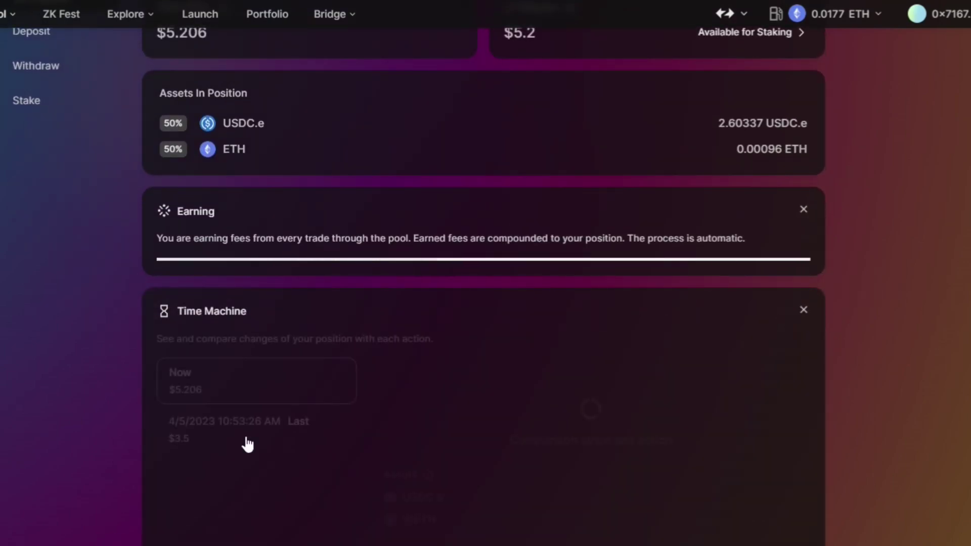
- Compare the current $5.206 value with the $3.5 record from 4/5/2023
{"action": "left_click_drag", "start_coordinate": [198, 339], "coordinate": [365, 342]}
{"action": "left_click", "coordinate": [264, 434]}
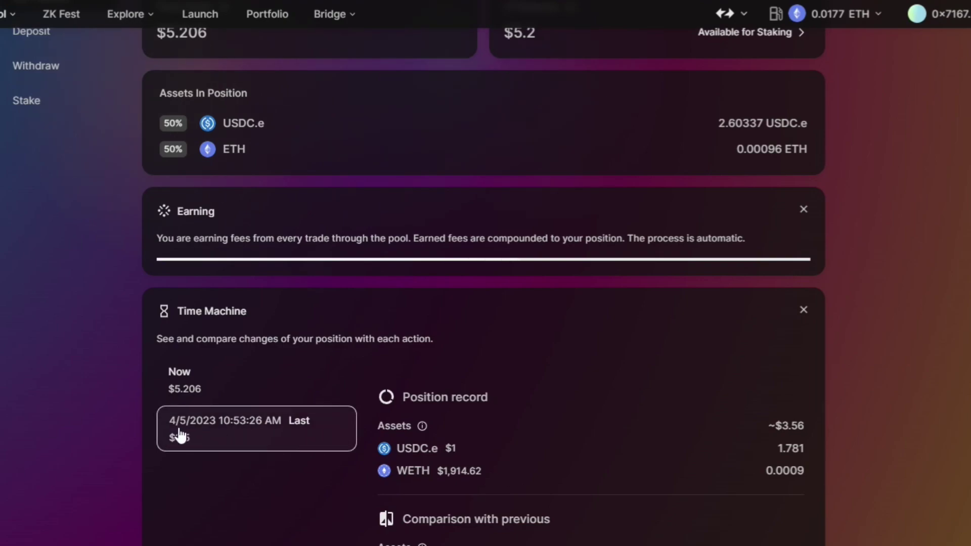
{"action": "left_click", "coordinate": [242, 398]}
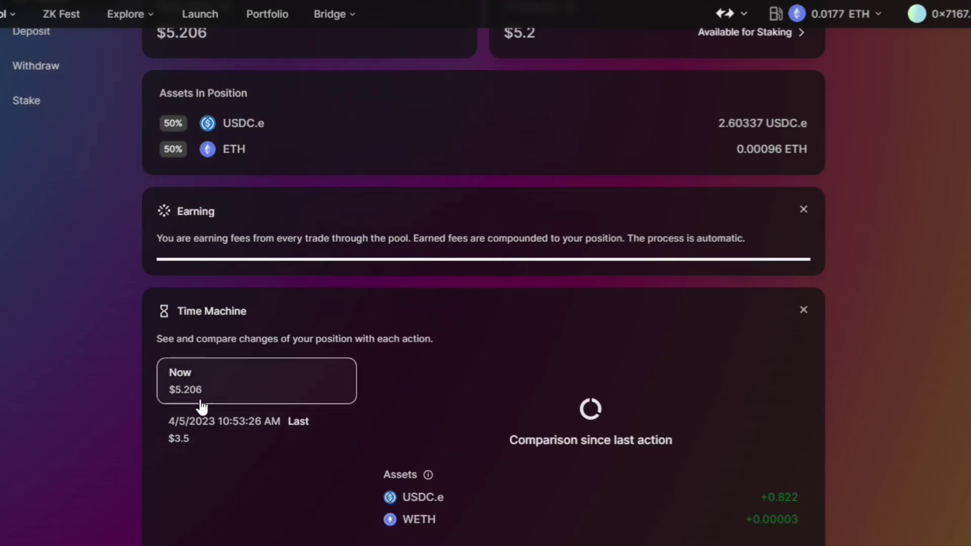
{"action": "left_click", "coordinate": [217, 436]}
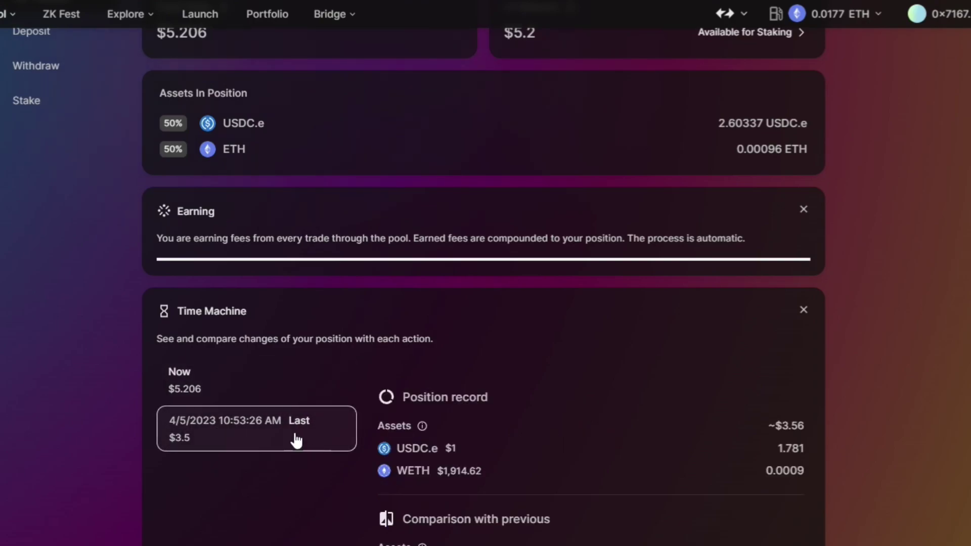
{"action": "left_click", "coordinate": [250, 395]}
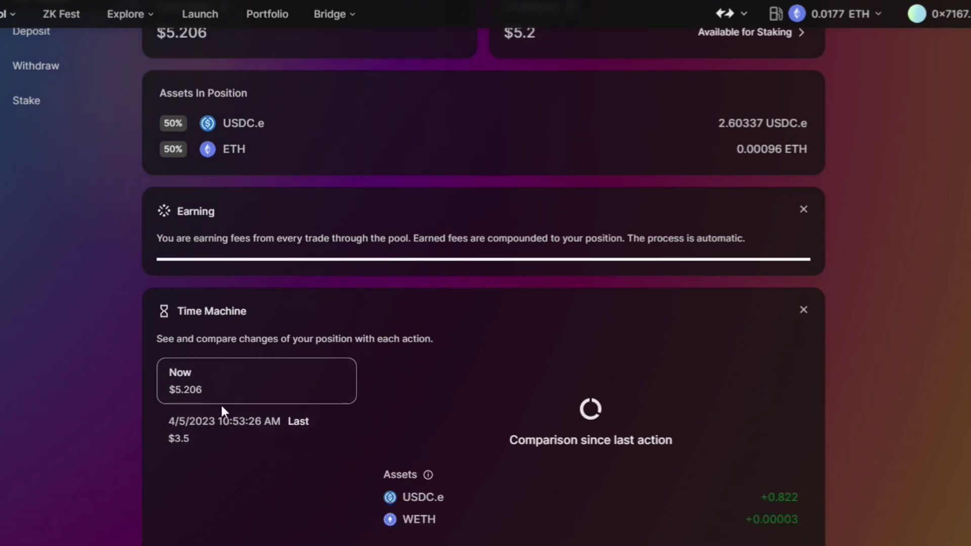
{"action": "left_click", "coordinate": [234, 405]}
{"action": "left_click", "coordinate": [245, 401]}
{"action": "left_click", "coordinate": [238, 436]}
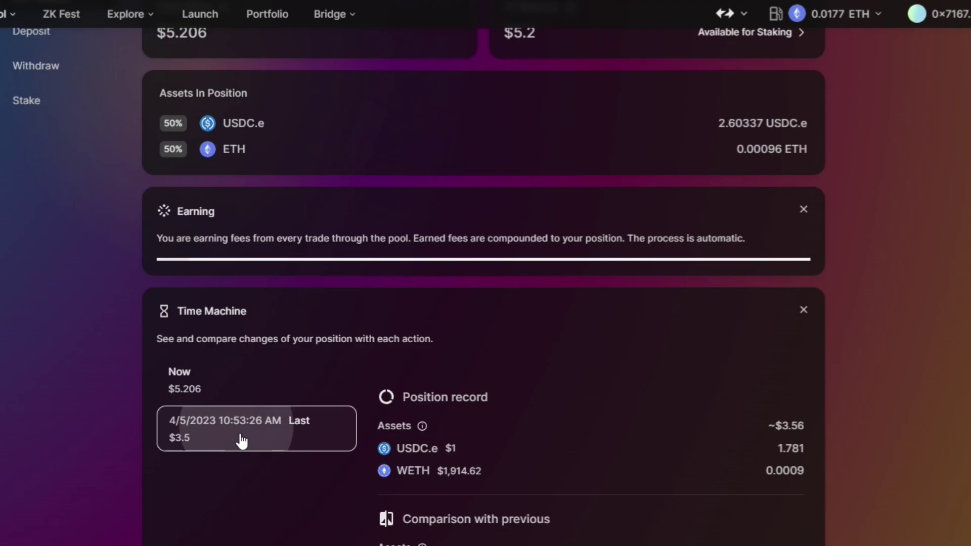
{"action": "left_click", "coordinate": [245, 383]}
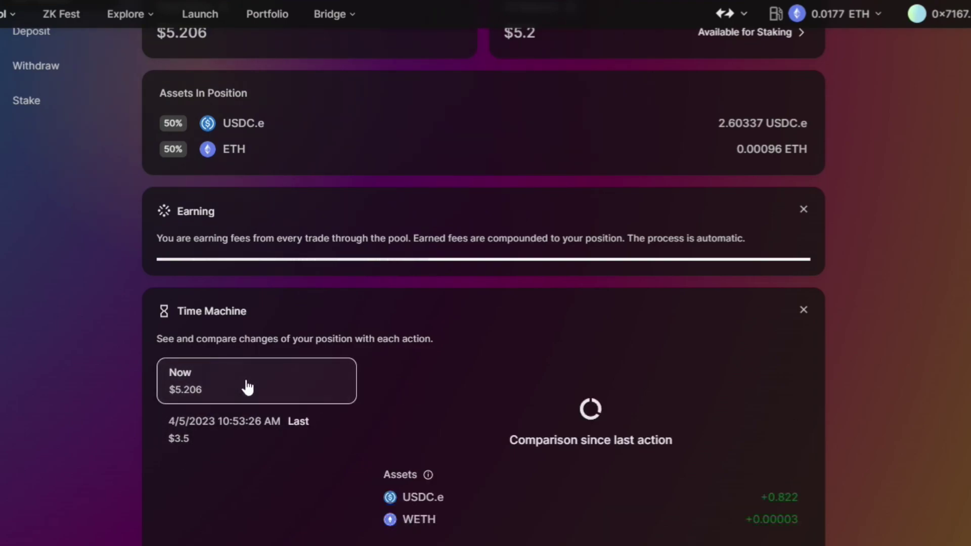
{"action": "scroll", "coordinate": [258, 402], "scroll_direction": "up", "scroll_amount": 2}
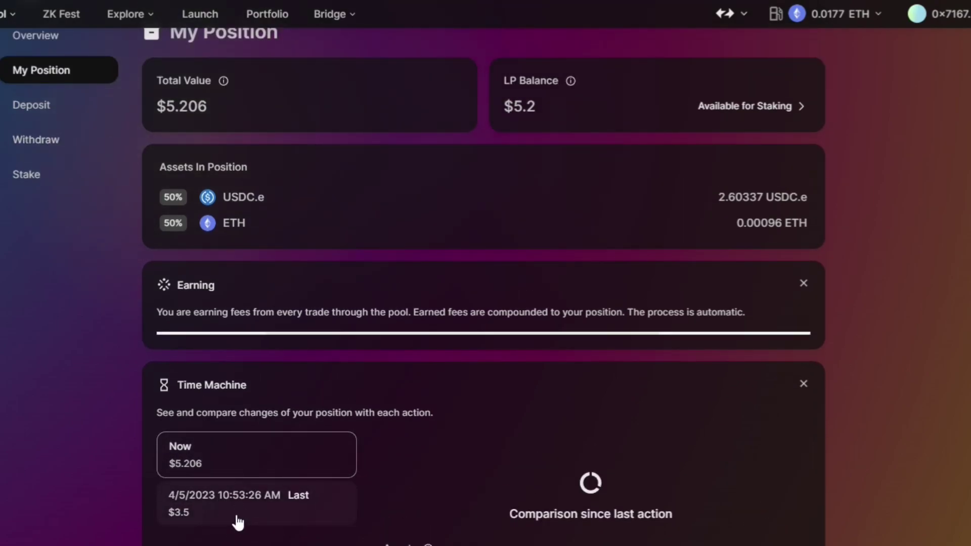
{"action": "scroll", "coordinate": [236, 520], "scroll_direction": "up", "scroll_amount": 2}
{"action": "scroll", "coordinate": [202, 526], "scroll_direction": "down", "scroll_amount": 2}
{"action": "scroll", "coordinate": [302, 515], "scroll_direction": "up", "scroll_amount": 1}
{"action": "scroll", "coordinate": [302, 515], "scroll_direction": "up", "scroll_amount": 1}
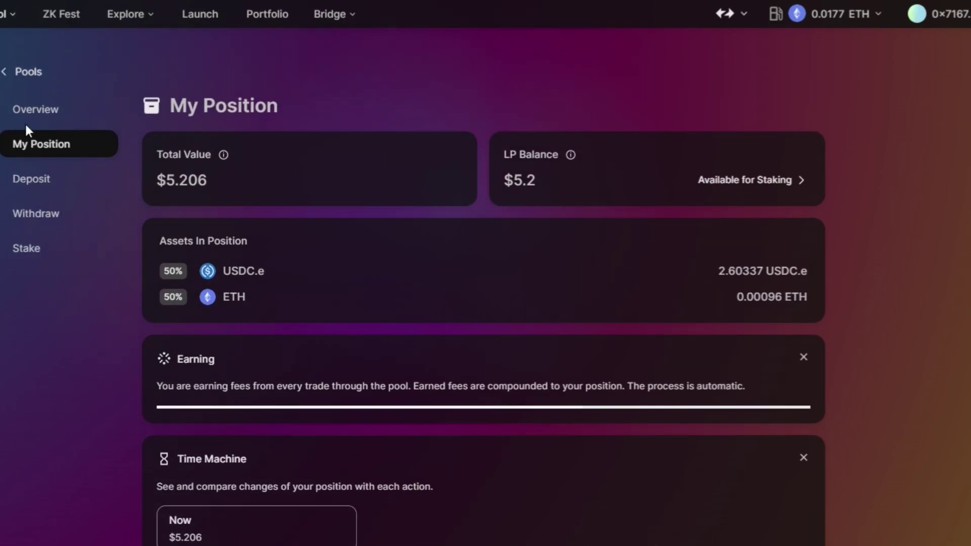
- Open the Aqua USDC.e/ETH pool's position page from the all-pools list
{"action": "left_click", "coordinate": [28, 71]}
{"action": "scroll", "coordinate": [184, 383], "scroll_direction": "down", "scroll_amount": 3}
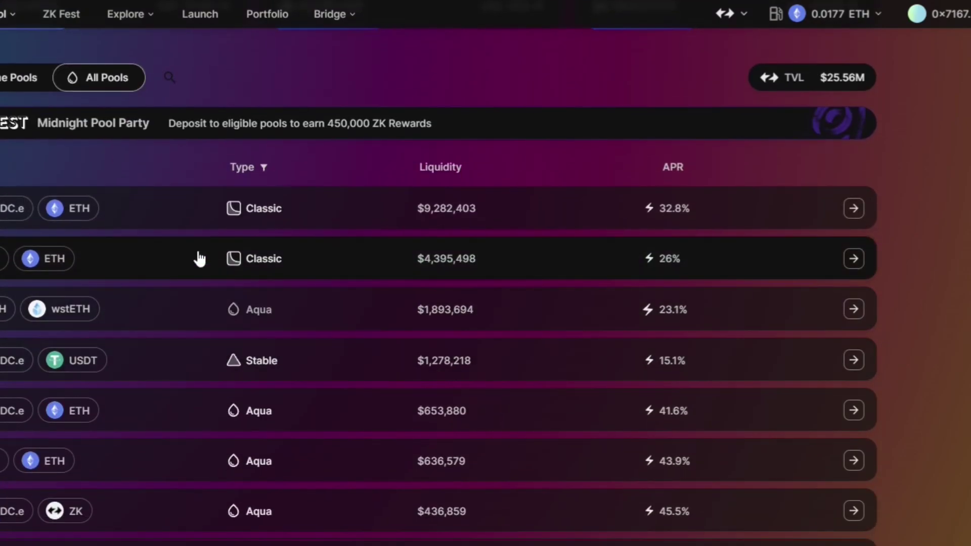
{"action": "scroll", "coordinate": [147, 433], "scroll_direction": "down", "scroll_amount": 2}
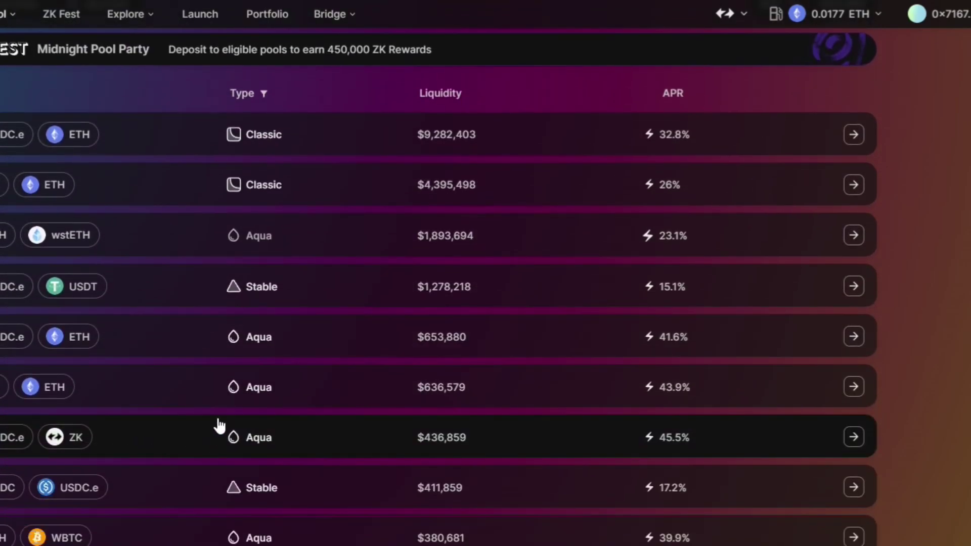
{"action": "left_click", "coordinate": [192, 390]}
{"action": "left_click", "coordinate": [217, 444]}
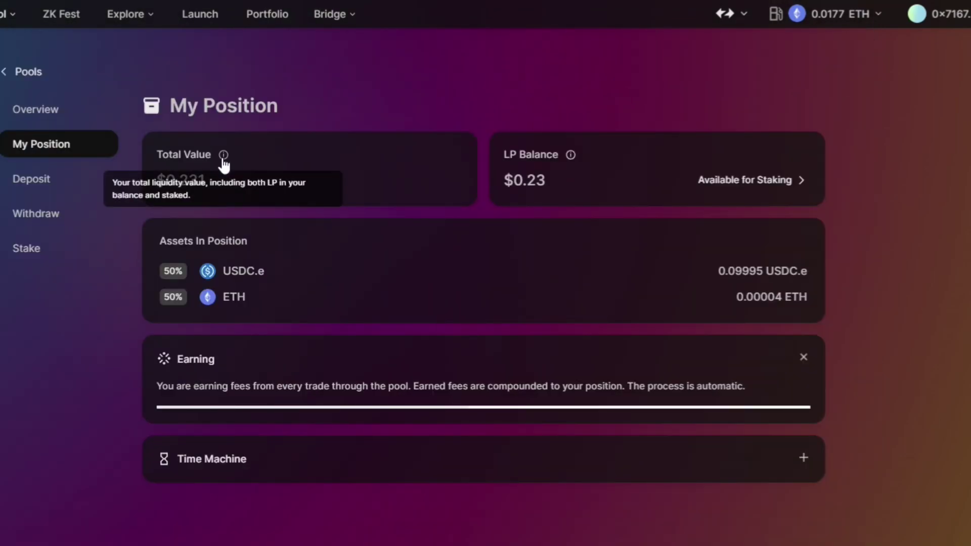
- Stake the Max $0.23 LP balance, signing the permit and confirming in MetaMask
{"action": "left_click", "coordinate": [759, 188]}
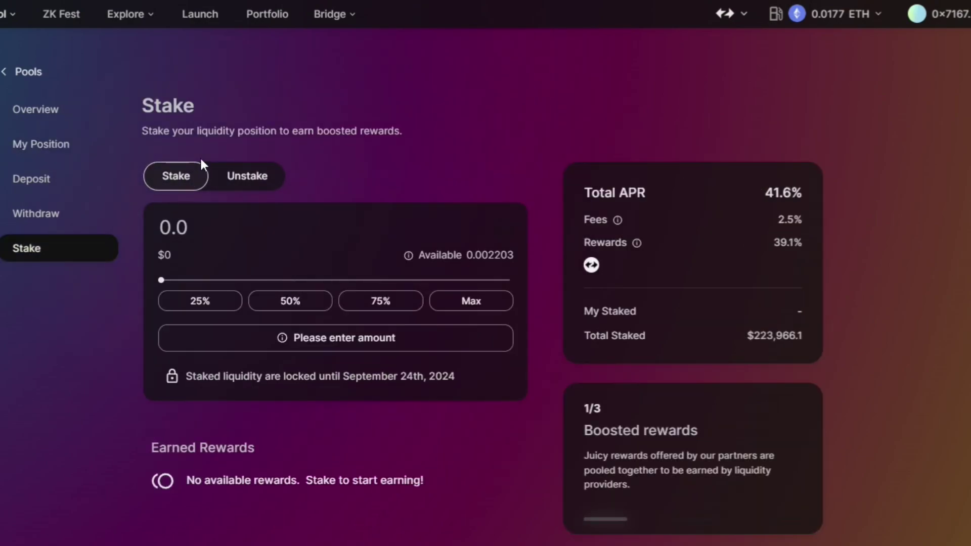
{"action": "left_click", "coordinate": [472, 305]}
{"action": "left_click", "coordinate": [382, 361]}
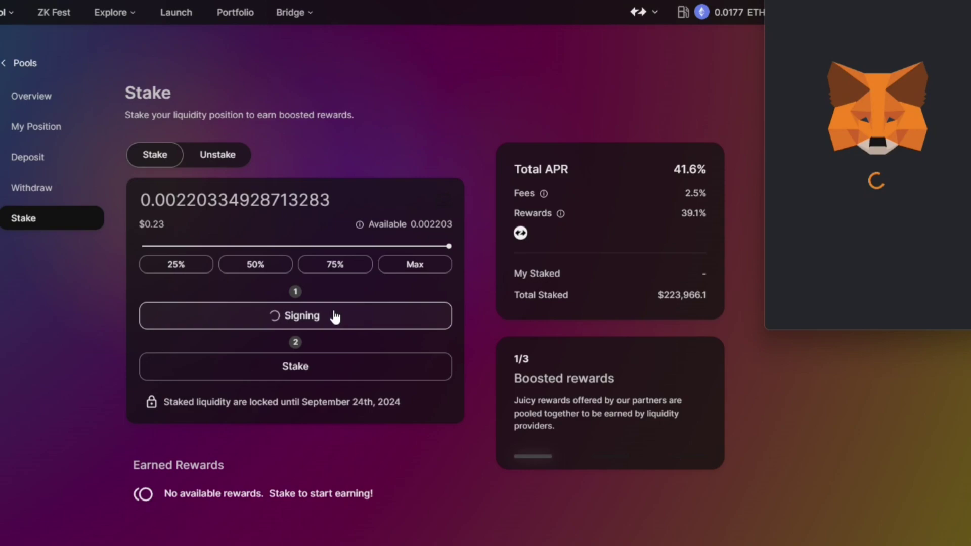
{"action": "left_click", "coordinate": [970, 350]}
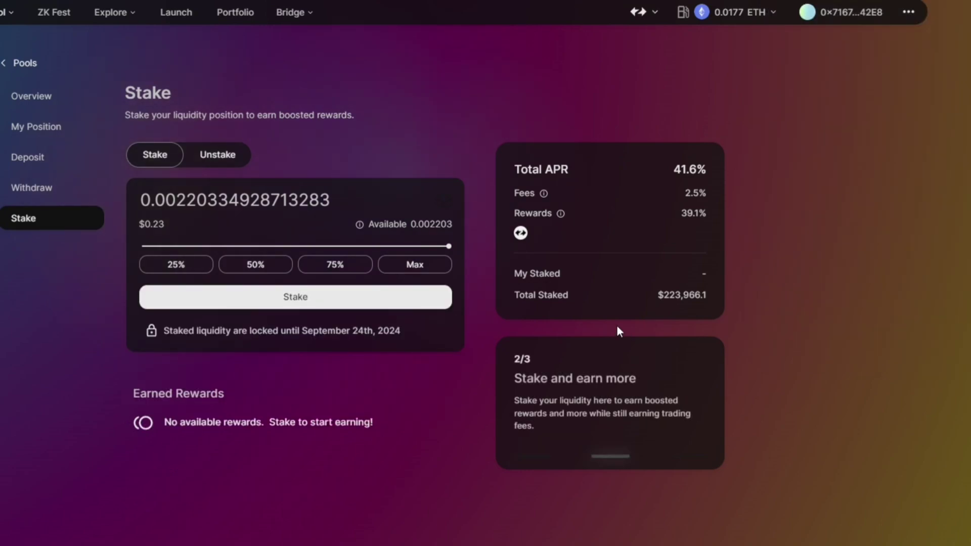
{"action": "left_click_drag", "start_coordinate": [214, 116], "coordinate": [353, 121]}
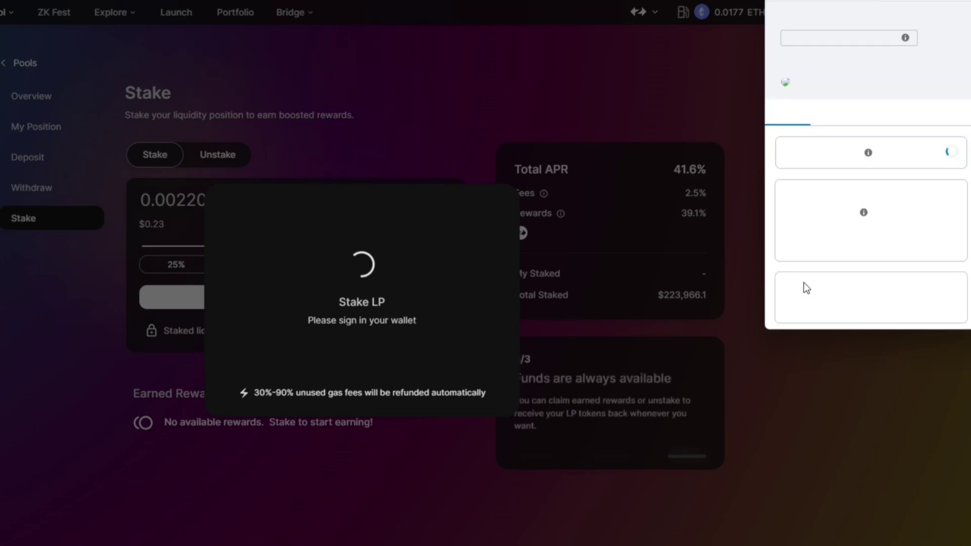
{"action": "scroll", "coordinate": [942, 227], "scroll_direction": "down", "scroll_amount": 2}
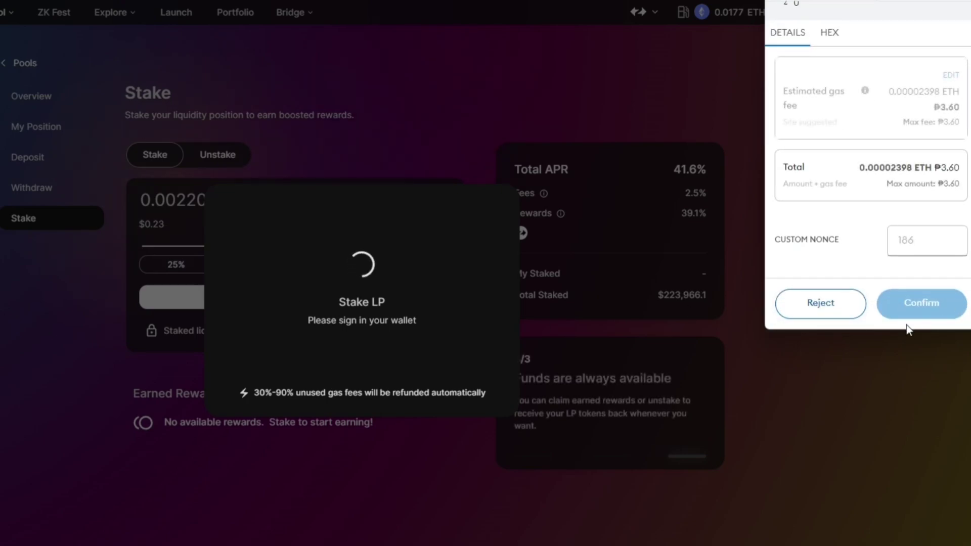
{"action": "left_click", "coordinate": [916, 306]}
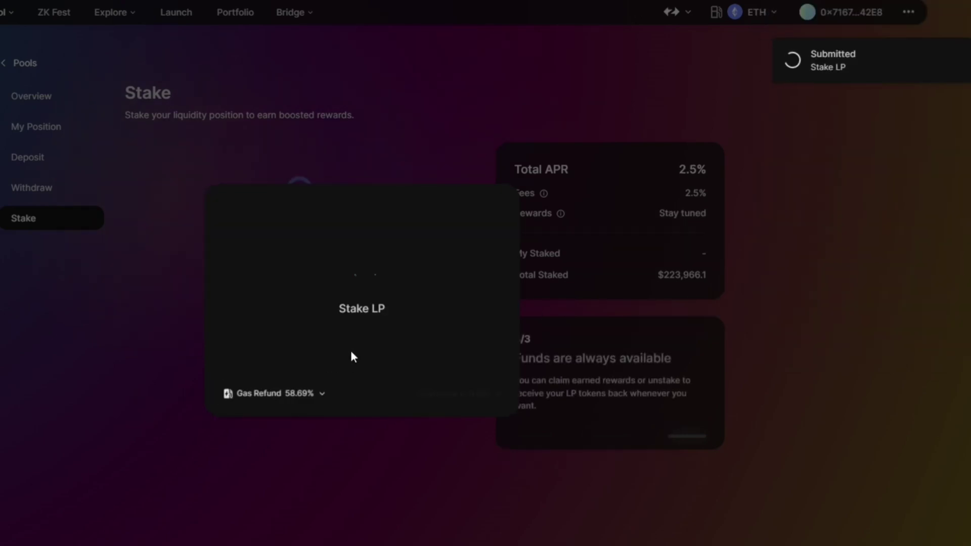
- Review the gas refund, then confirm the stake is locked until September 24th, 2024
{"action": "left_click", "coordinate": [291, 394]}
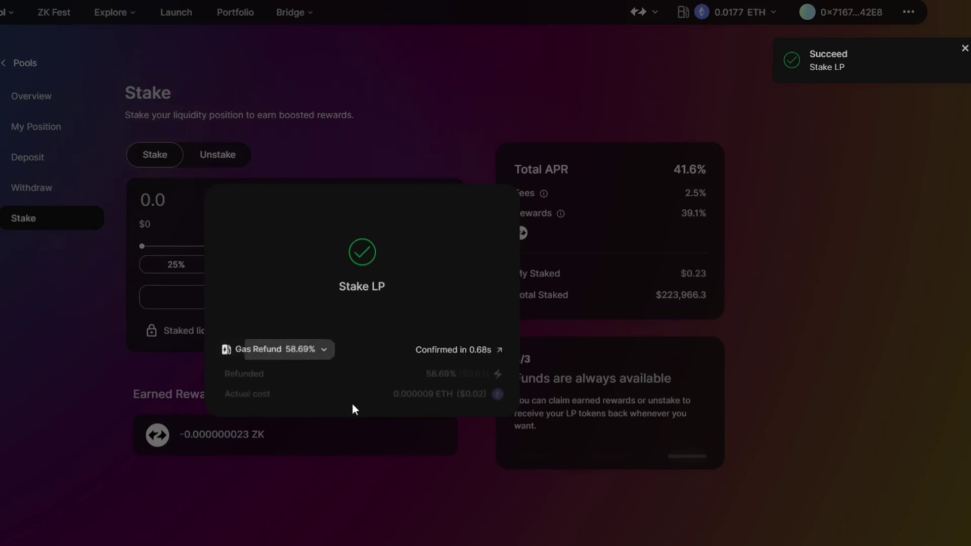
{"action": "left_click_drag", "start_coordinate": [426, 374], "coordinate": [468, 375]}
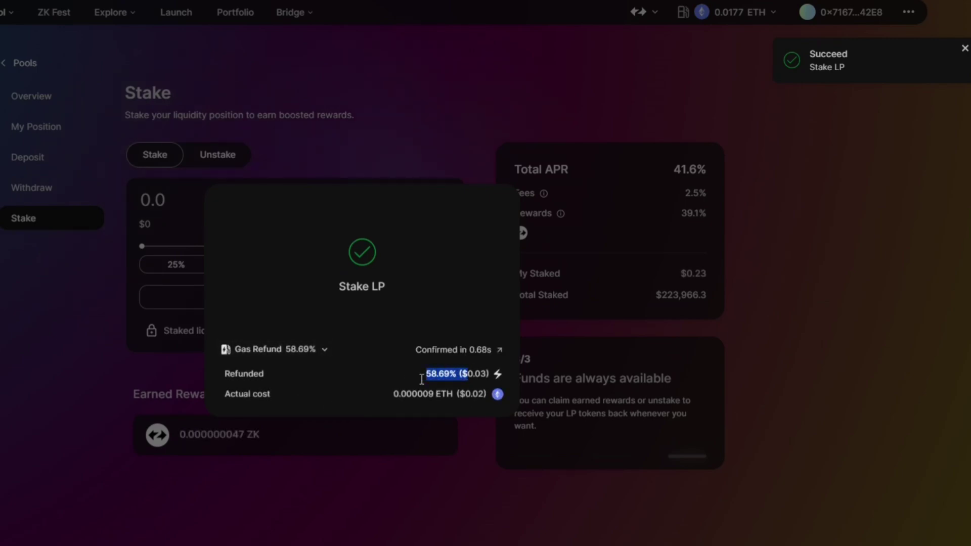
{"action": "left_click", "coordinate": [455, 449]}
{"action": "left_click", "coordinate": [216, 155]}
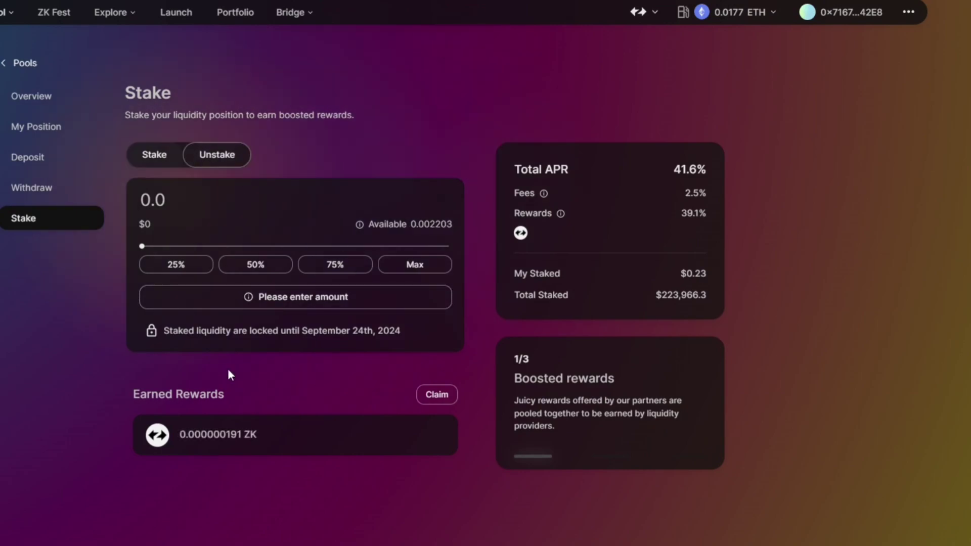
{"action": "left_click_drag", "start_coordinate": [202, 330], "coordinate": [446, 328]}
{"action": "left_click_drag", "start_coordinate": [301, 332], "coordinate": [393, 332]}
{"action": "left_click", "coordinate": [334, 418]}
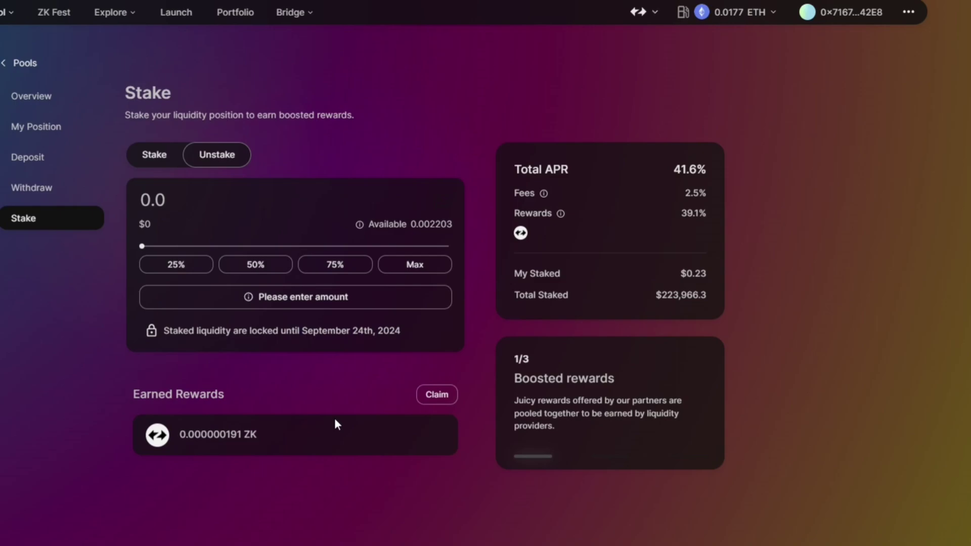
- Start claiming the earned ZK rewards, then cancel the wallet claim request
{"action": "left_click_drag", "start_coordinate": [188, 434], "coordinate": [247, 441]}
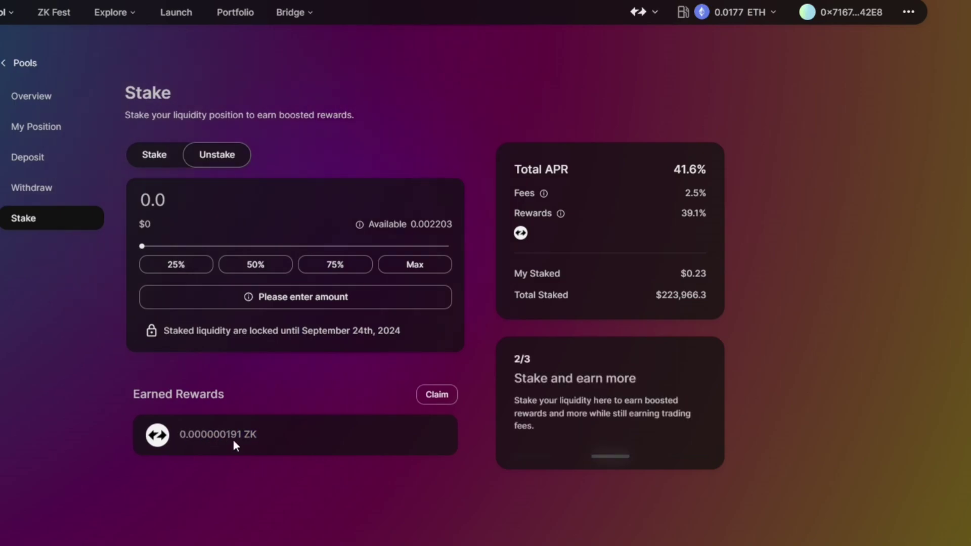
{"action": "triple_click", "coordinate": [233, 438]}
{"action": "left_click", "coordinate": [434, 395]}
{"action": "left_click", "coordinate": [78, 358]}
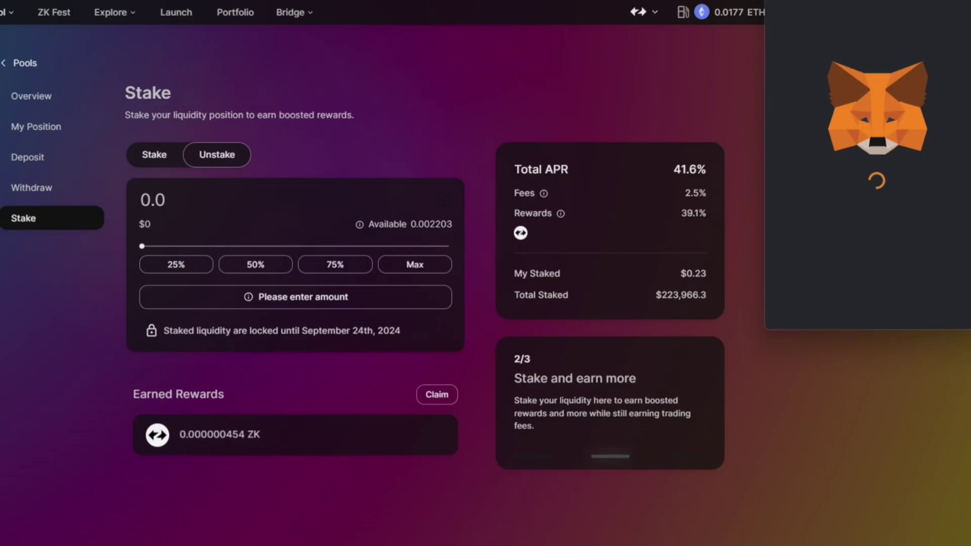
{"action": "left_click", "coordinate": [381, 485]}
- Return to the all-pools list, showing the USDC.e/ETH Aqua pool at 42.4% APR
{"action": "key", "text": "alt+Left"}
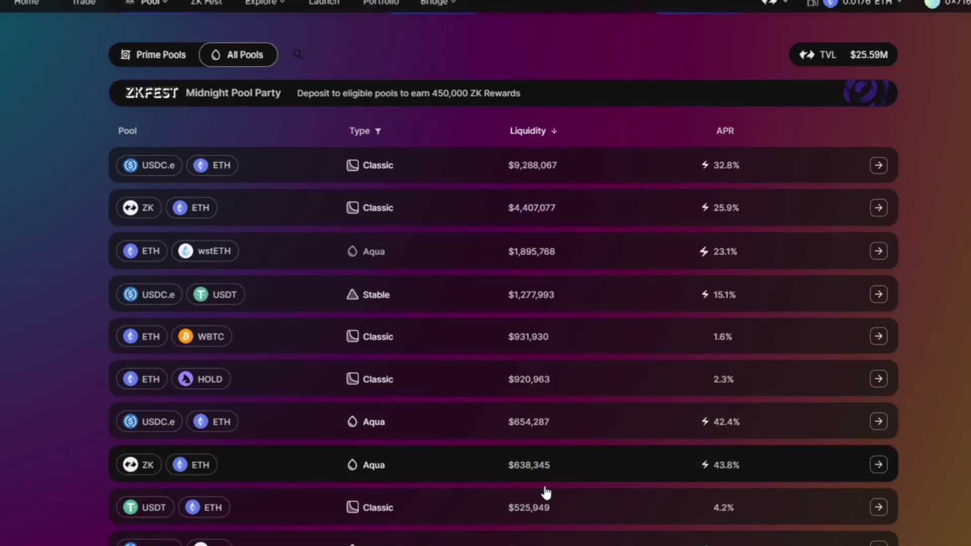